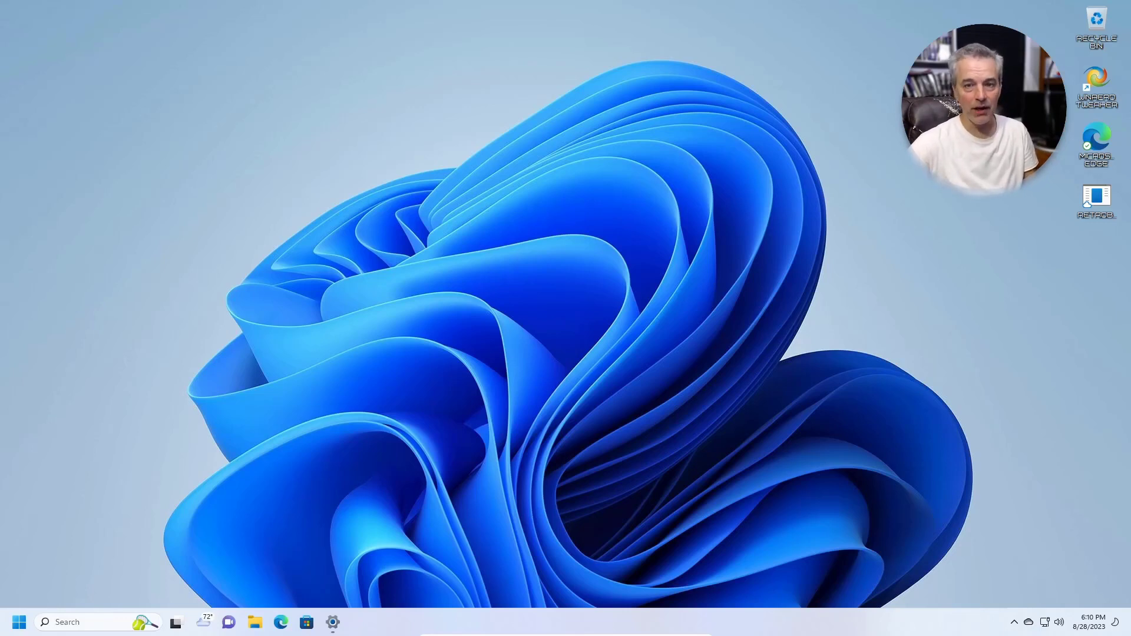
# Step: Right-click an empty spot on the Windows 11 desktop to bring up its shortcut menu
pyautogui.rightClick(474, 295)
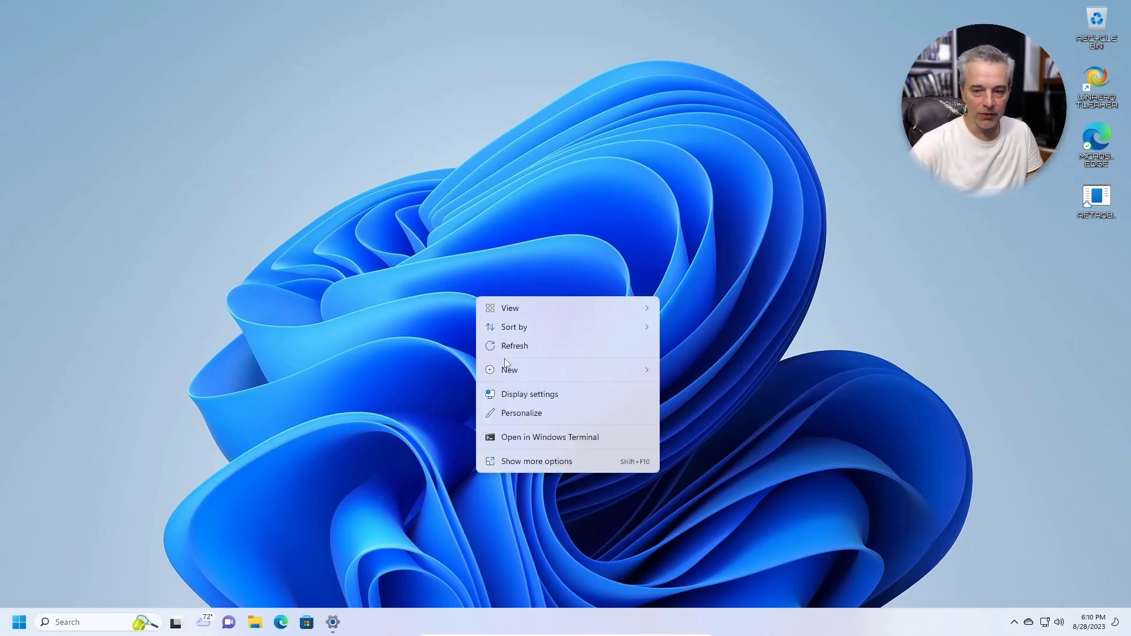
# Step: Go to Personalize > Themes in Settings and browse more themes in Microsoft Store
pyautogui.click(516, 415)
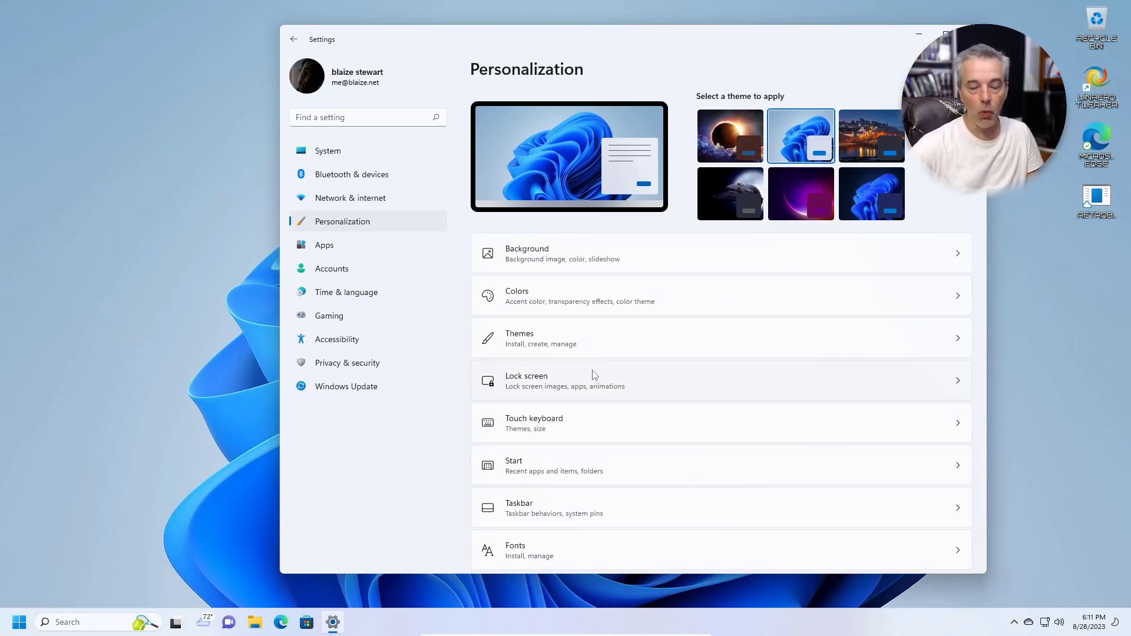
pyautogui.click(607, 348)
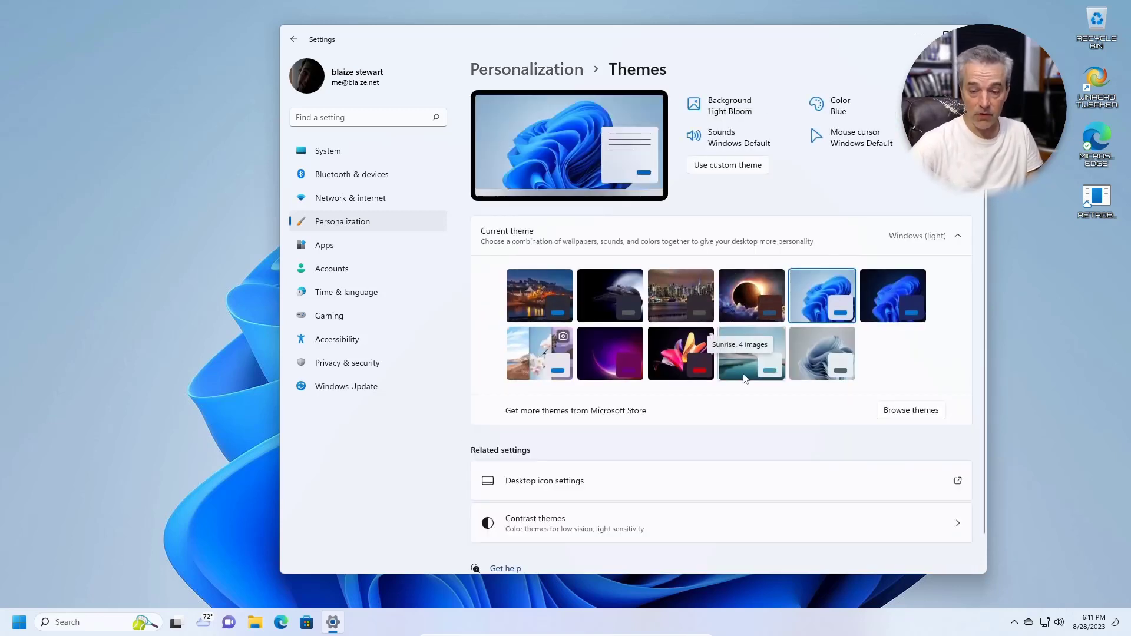
pyautogui.click(911, 409)
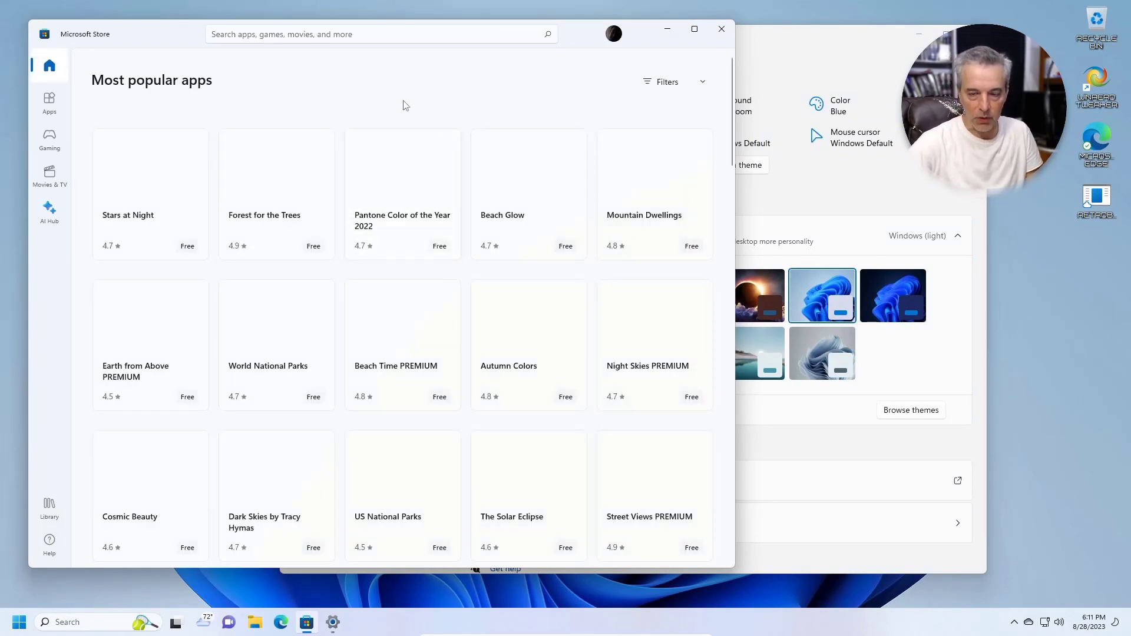
# Step: Search Microsoft Store for 'windows themes'
pyautogui.click(409, 37)
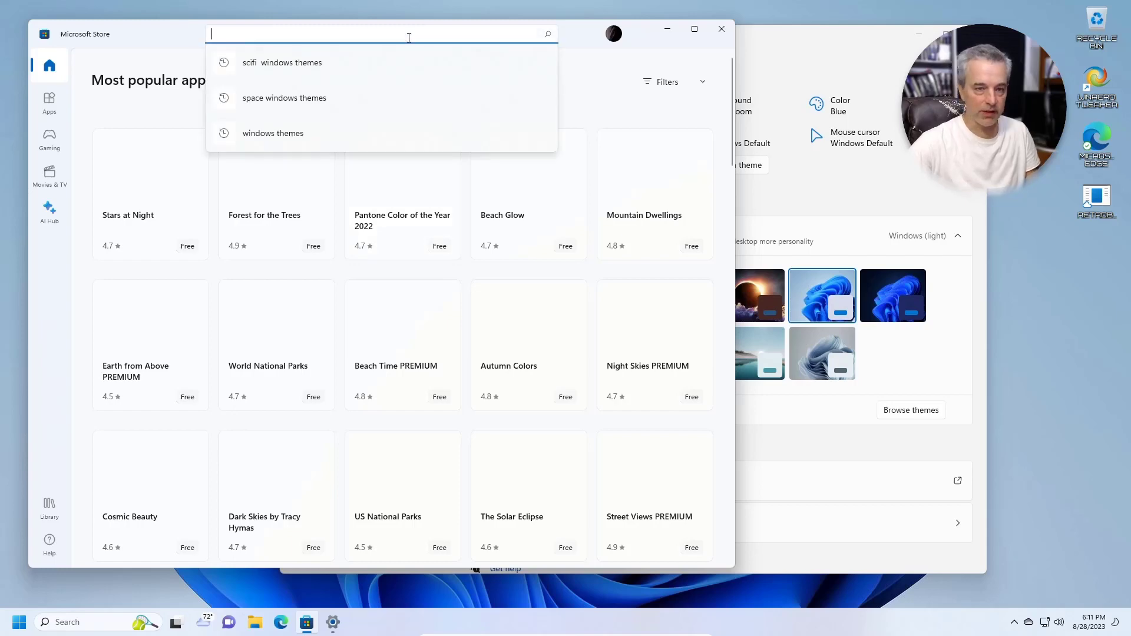
pyautogui.press('Down')
pyautogui.press('Down')
pyautogui.press('Down')
pyautogui.press('Return')
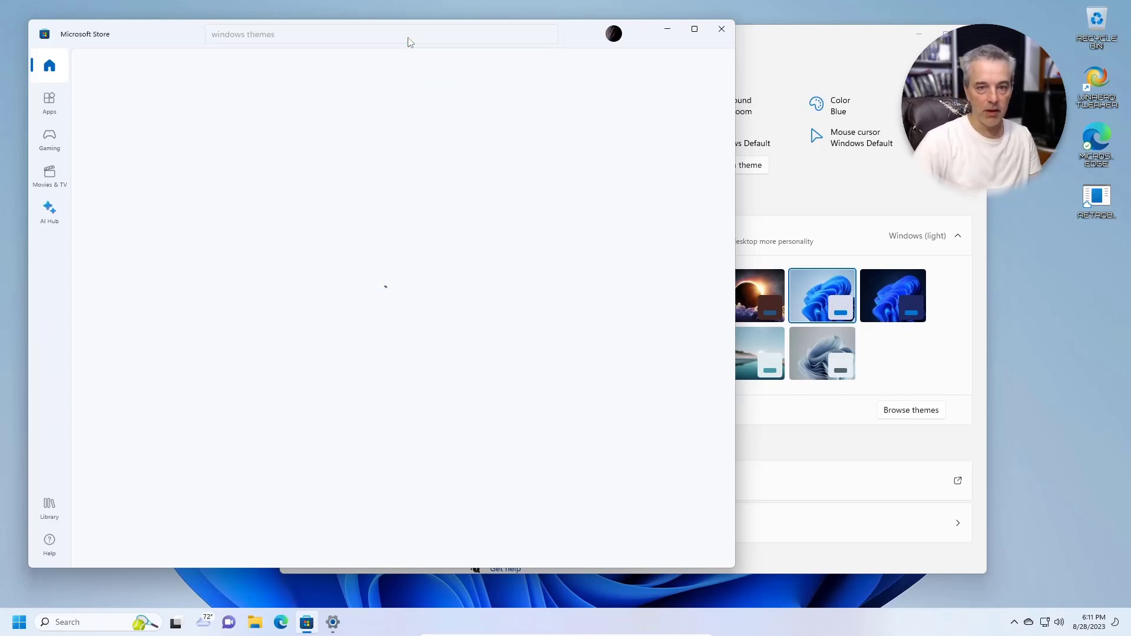
pyautogui.scroll(-3, 483, 248)
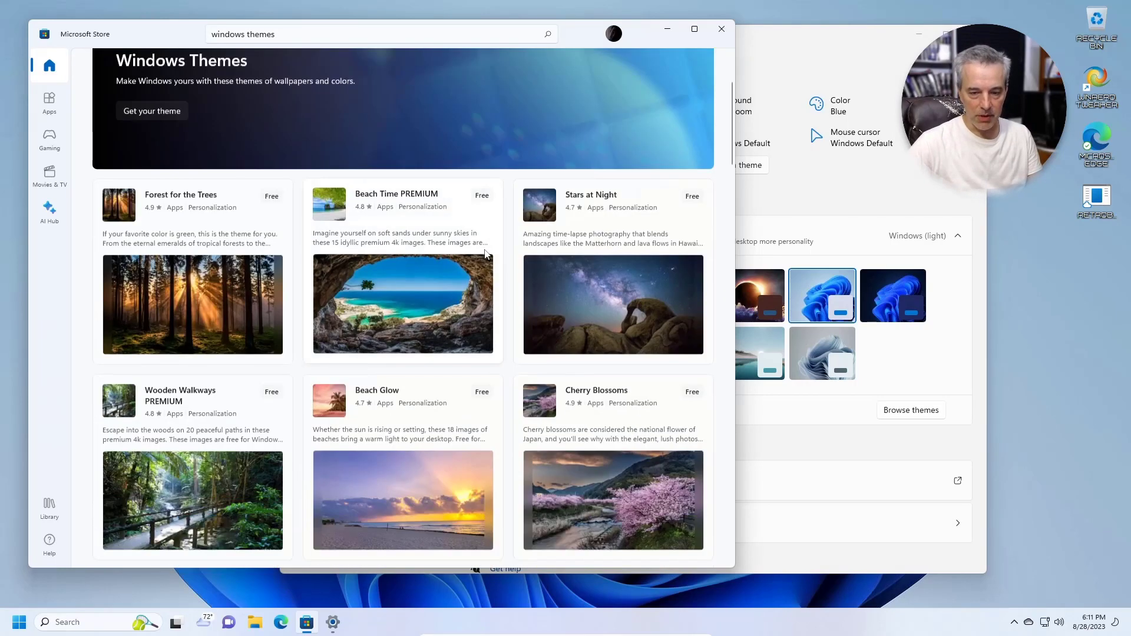
# Step: Install the Beach Time PREMIUM theme, close the Store, and apply the beach theme
pyautogui.click(411, 268)
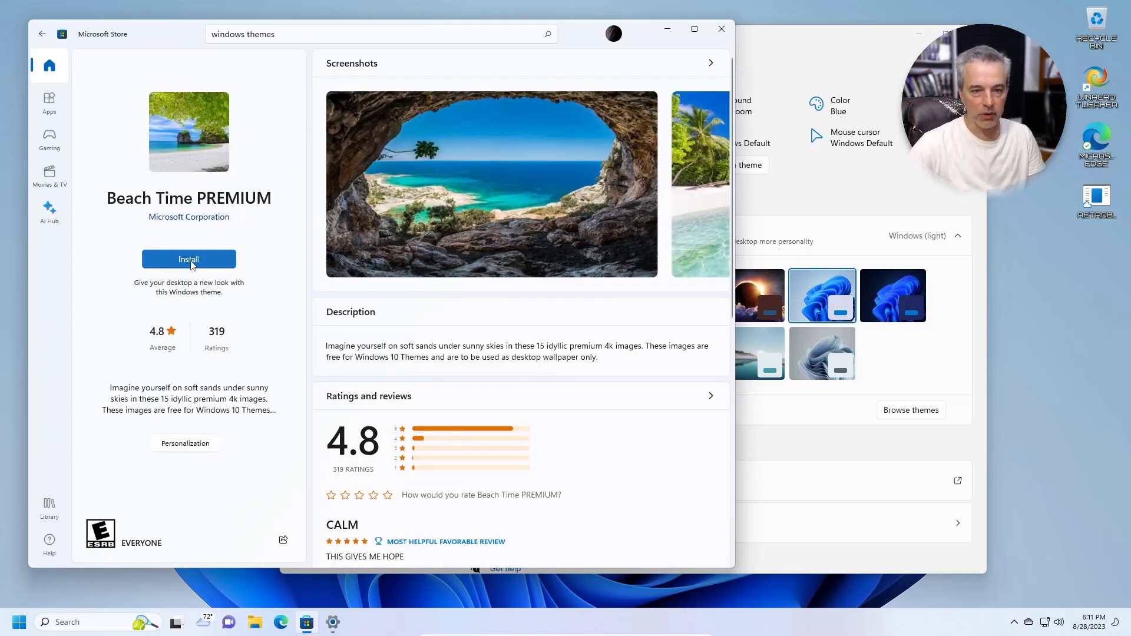
pyautogui.click(191, 264)
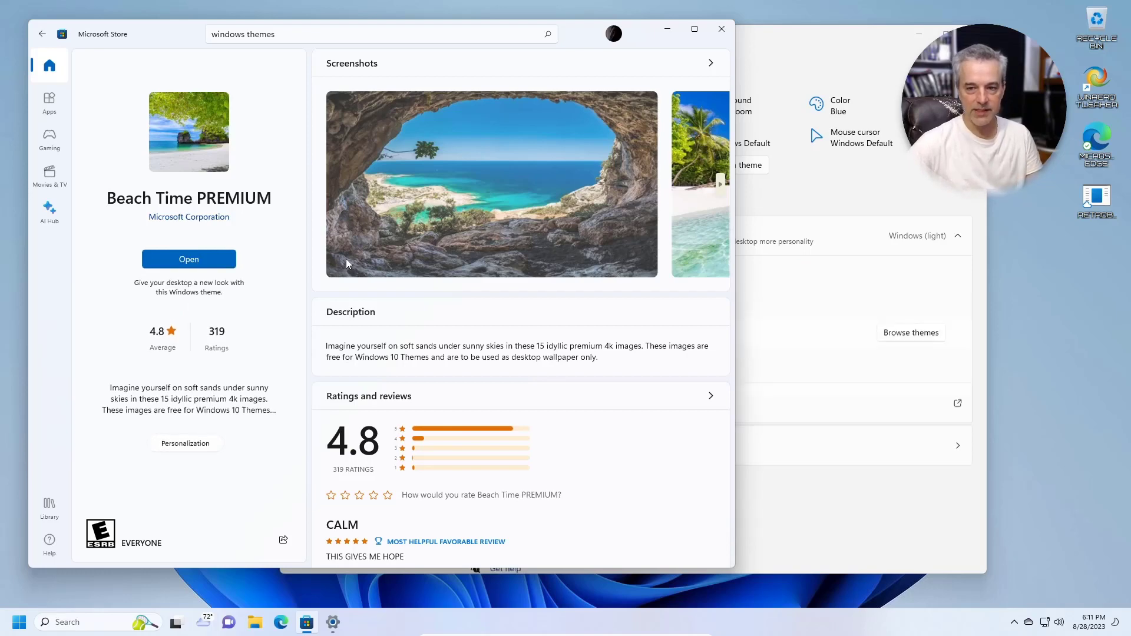
pyautogui.click(720, 29)
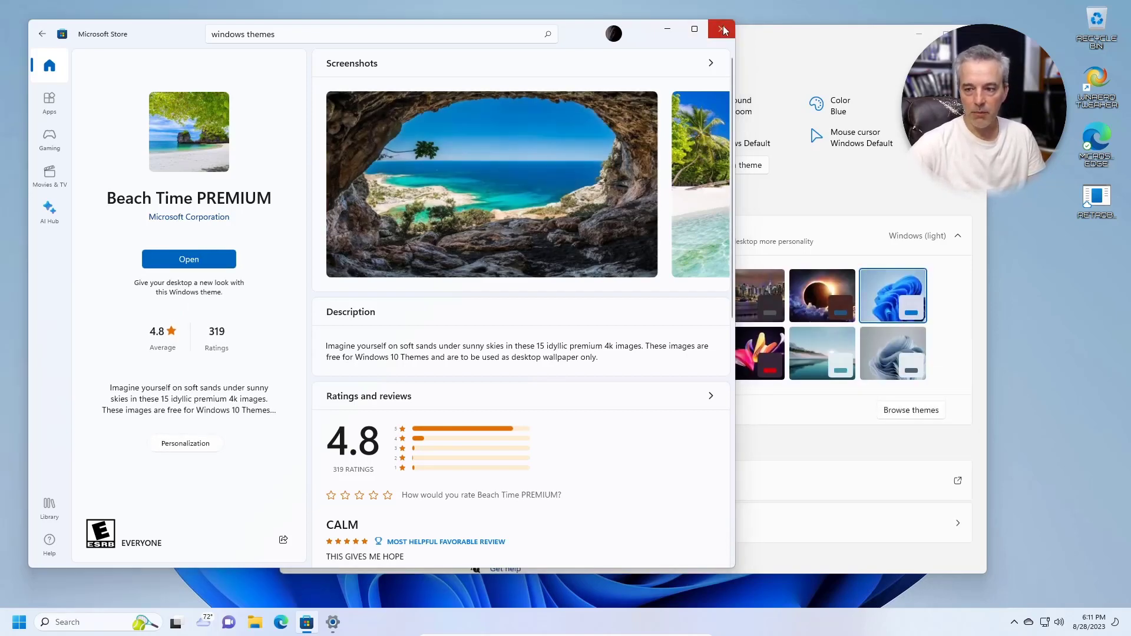
pyautogui.click(524, 296)
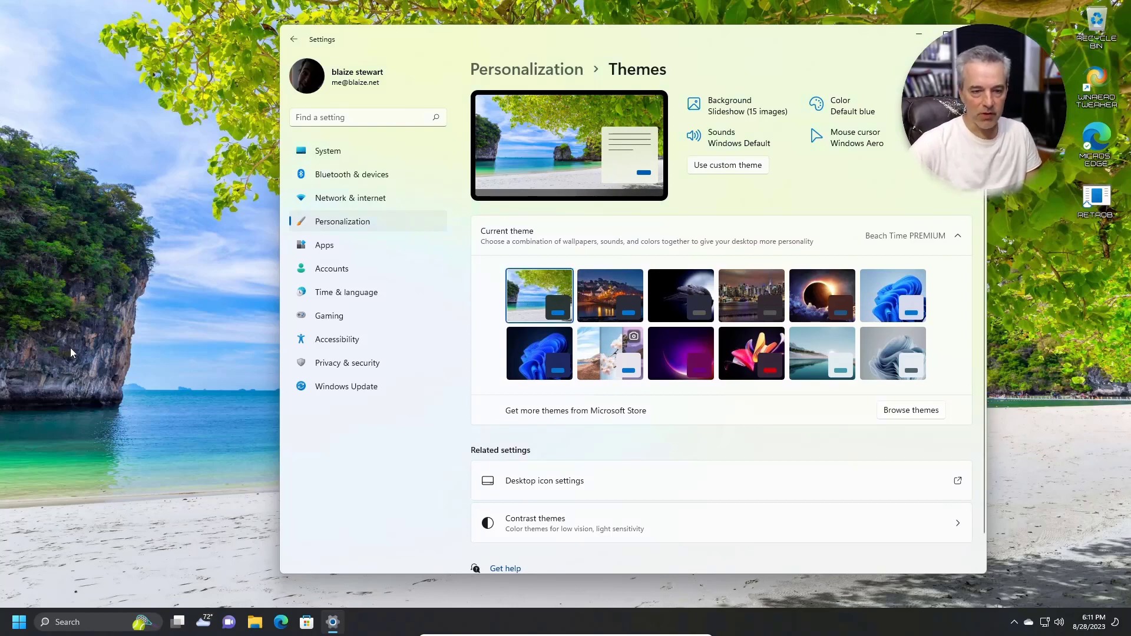
# Step: Minimize Settings to view the beach wallpaper, then reopen Personalize from the desktop menu
pyautogui.click(916, 37)
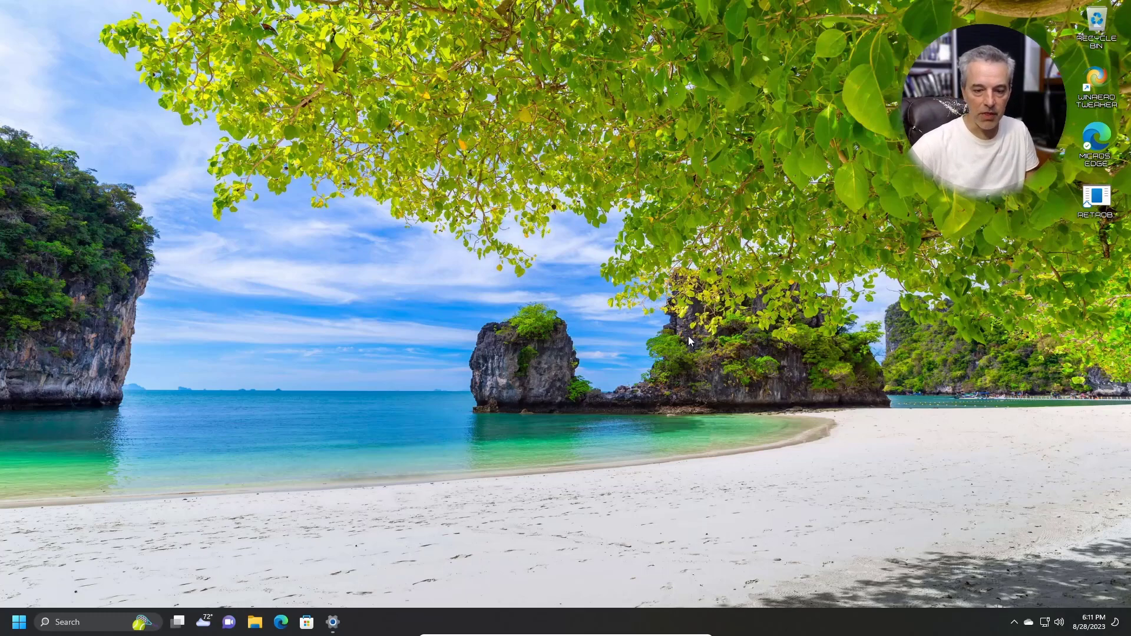
pyautogui.rightClick(657, 397)
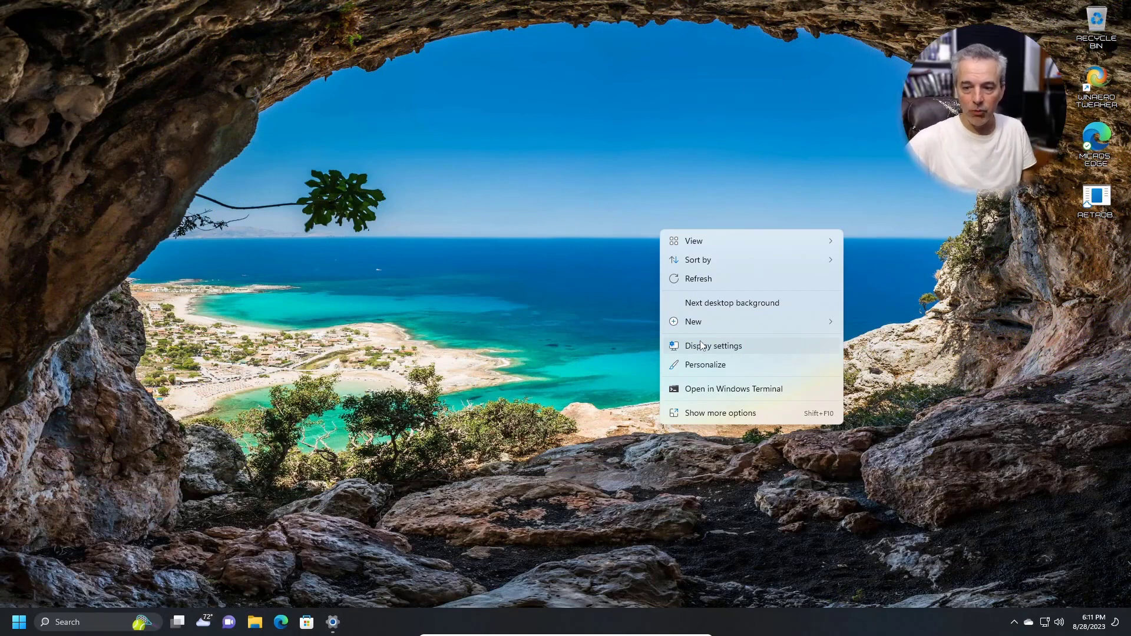
pyautogui.click(706, 370)
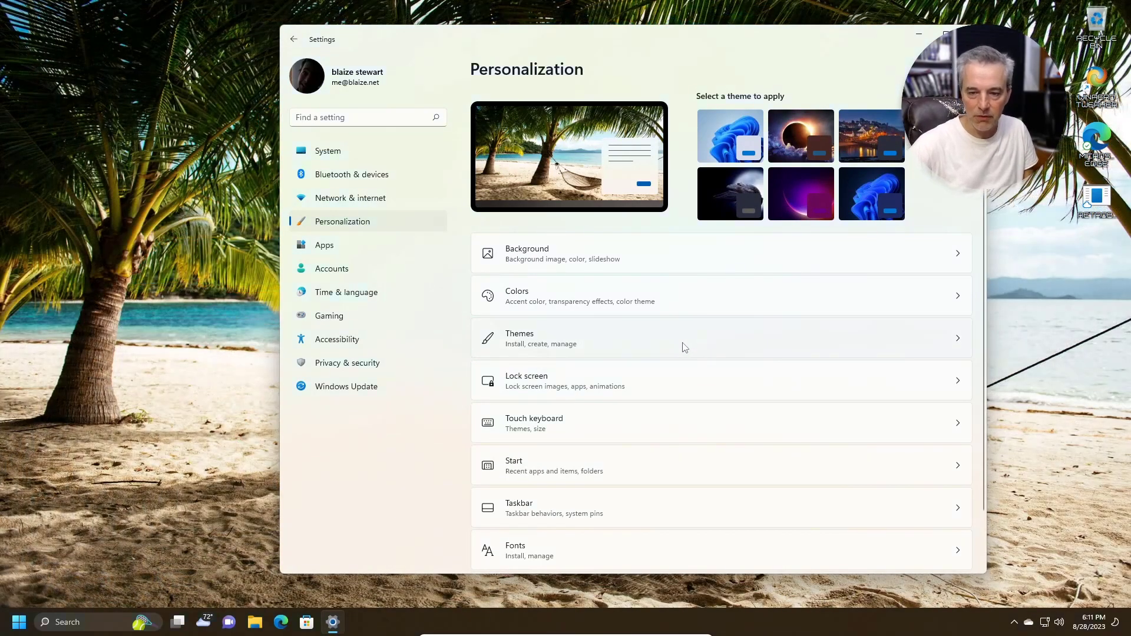
# Step: Open the Themes page under Personalization
pyautogui.click(676, 347)
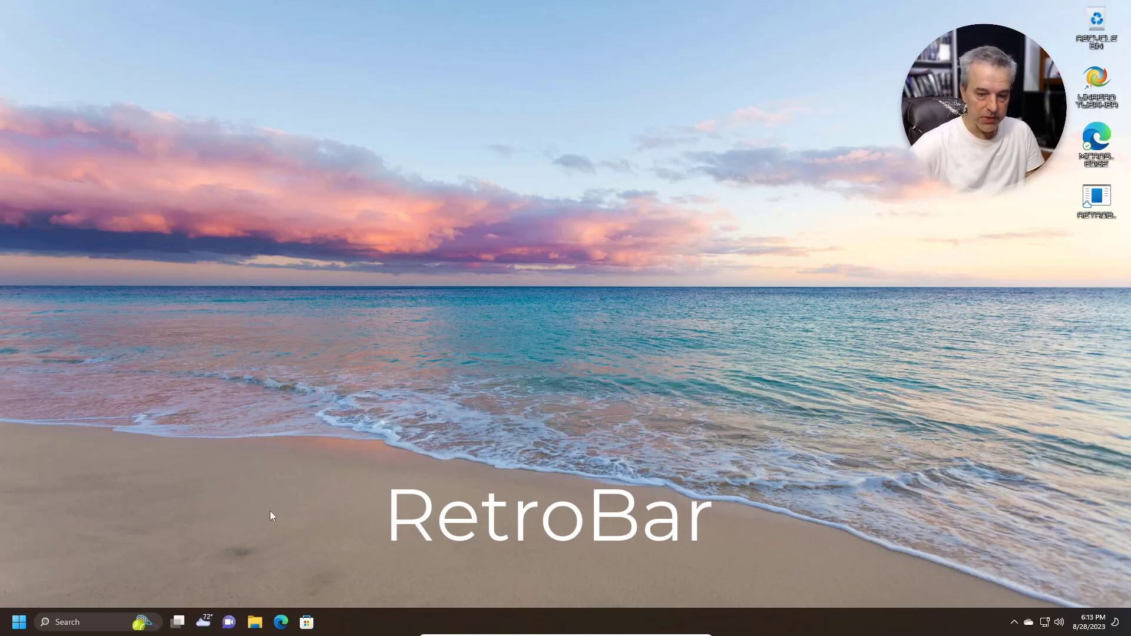
# Step: Run retrobar.exe from the Downloads\RetroBar folder in a maximized File Explorer window
pyautogui.click(254, 624)
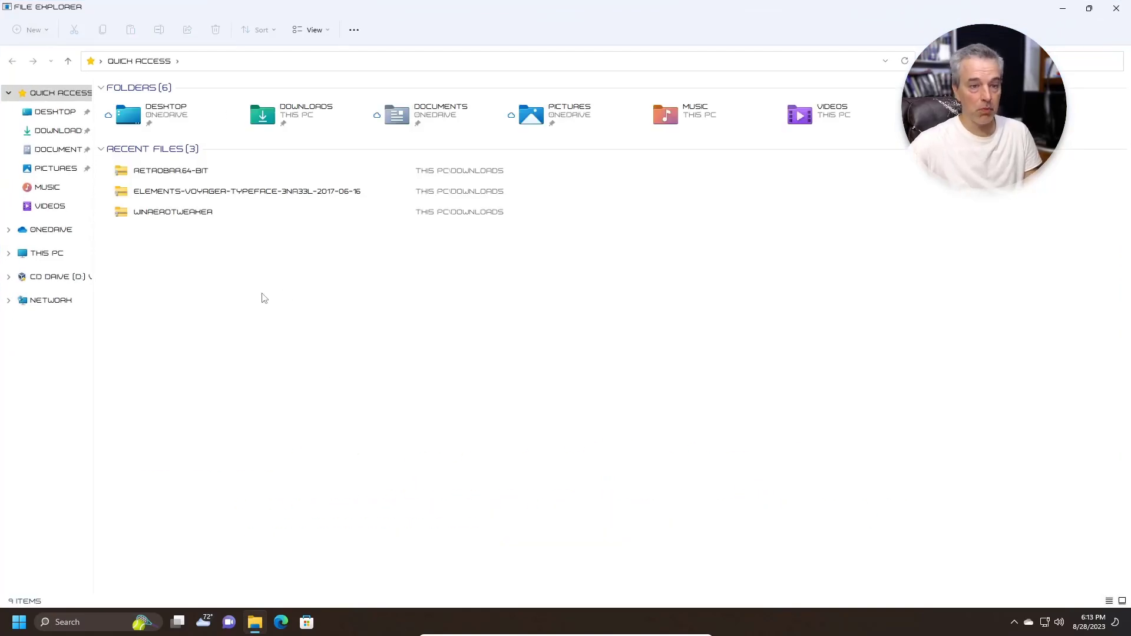
pyautogui.click(58, 131)
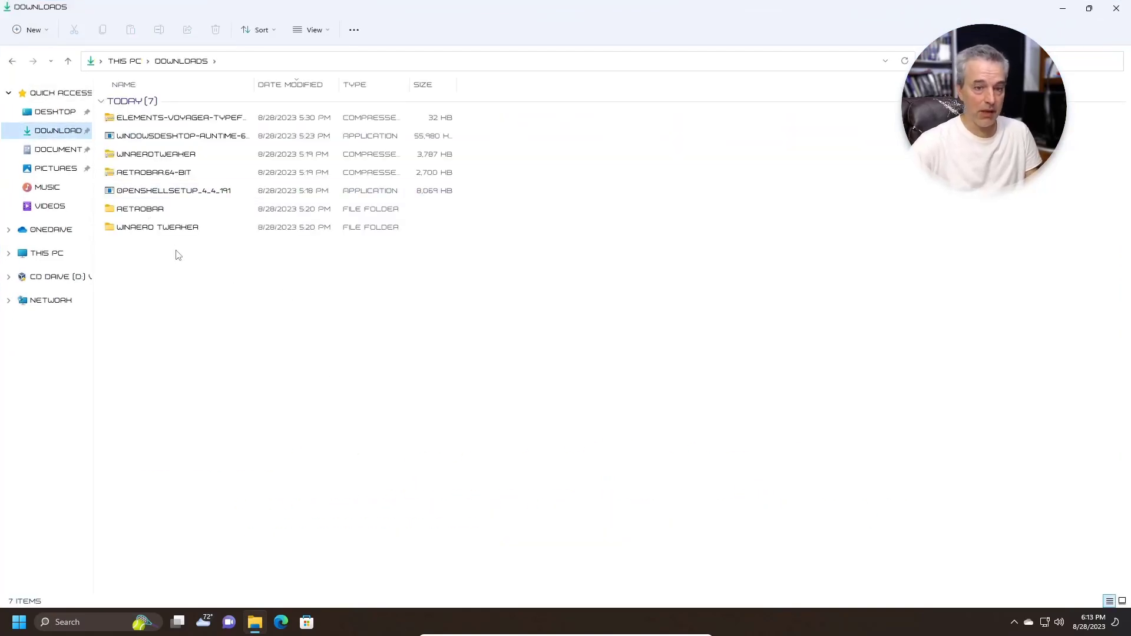
pyautogui.doubleClick(140, 208)
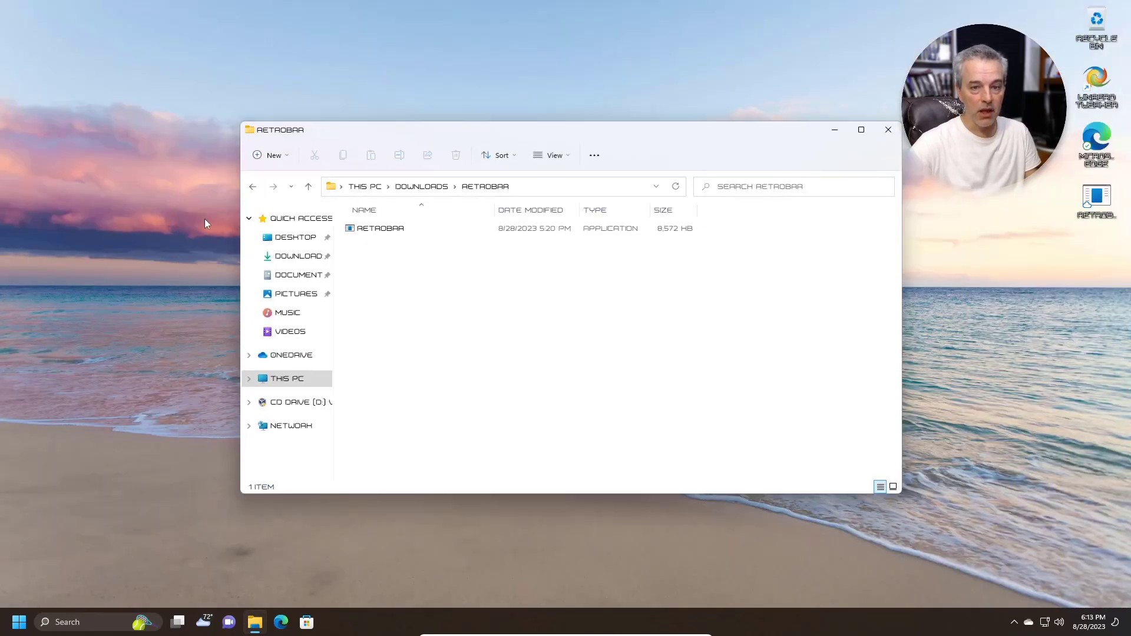
pyautogui.click(860, 129)
pyautogui.click(153, 105)
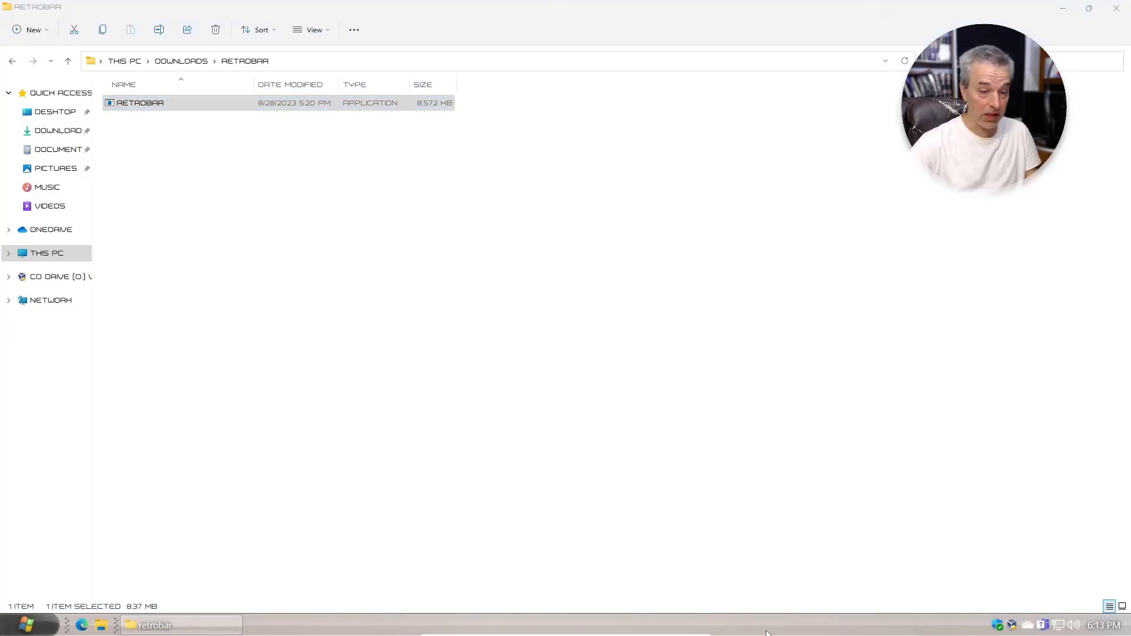
pyautogui.rightClick(669, 625)
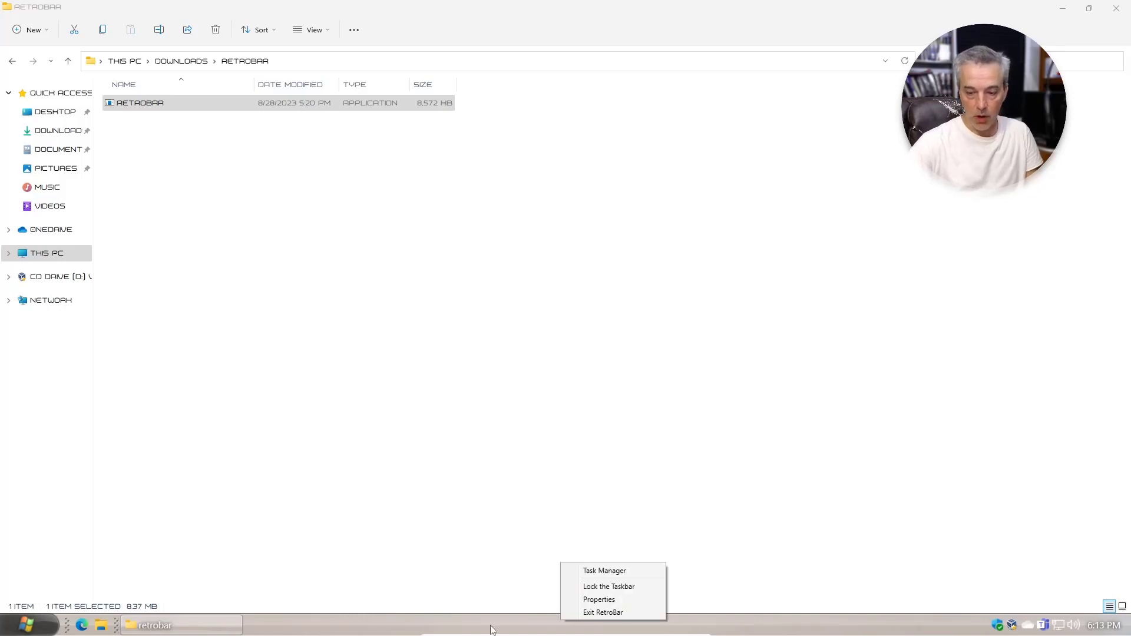
# Step: In RetroBar Properties keep language System, set theme Windows 95-98, and test the Start button
pyautogui.rightClick(429, 627)
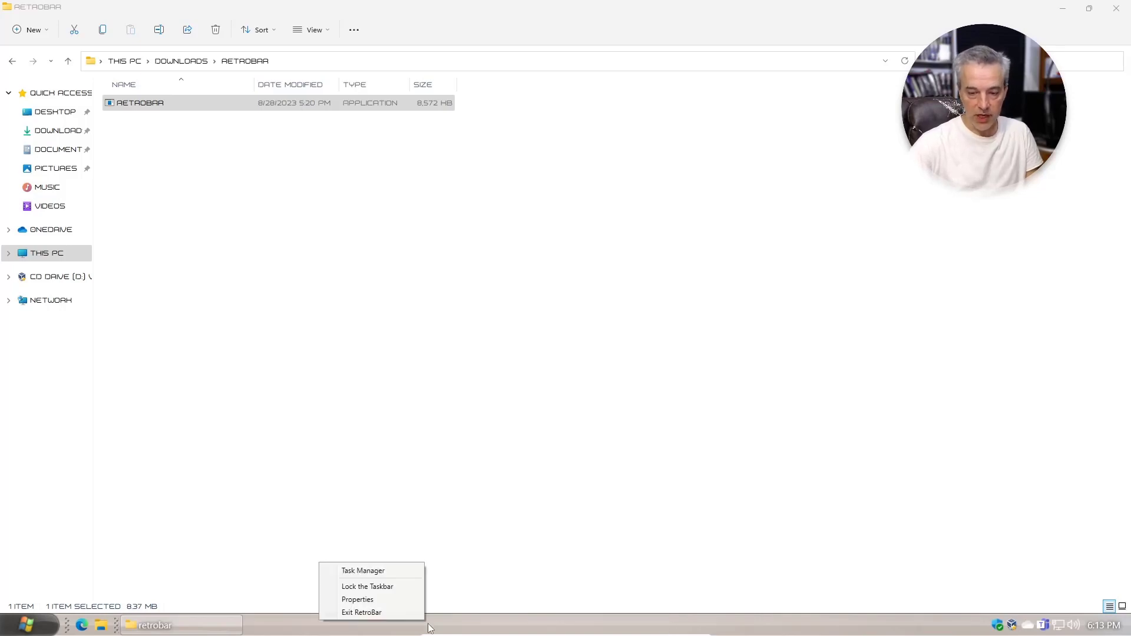
pyautogui.click(371, 601)
pyautogui.moveTo(98, 287); pyautogui.dragTo(640, 100)
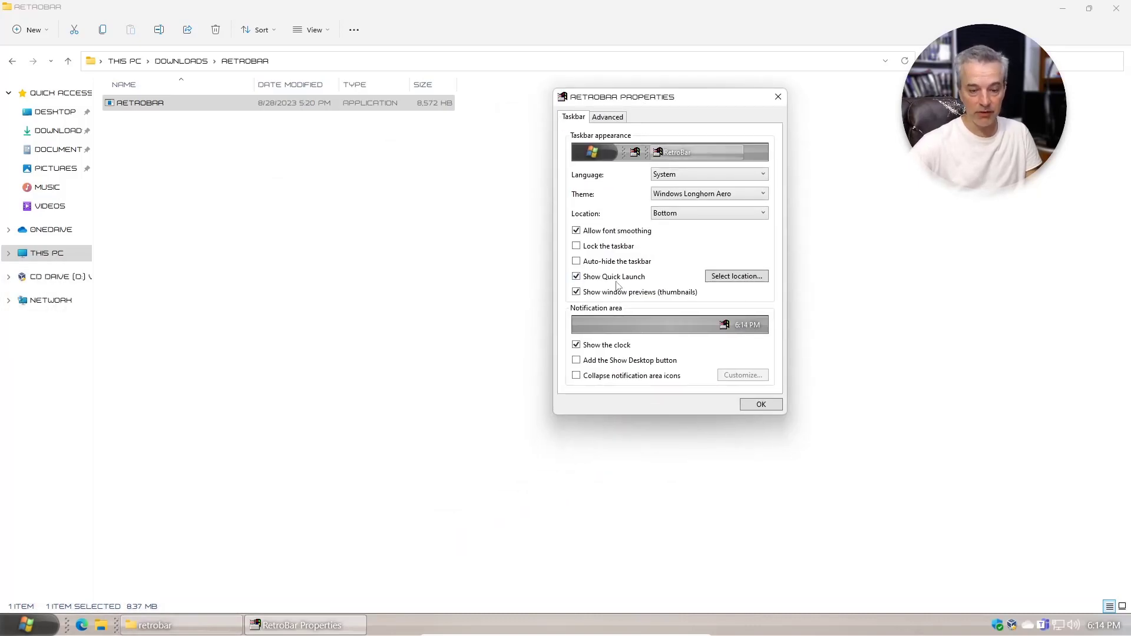
pyautogui.click(713, 178)
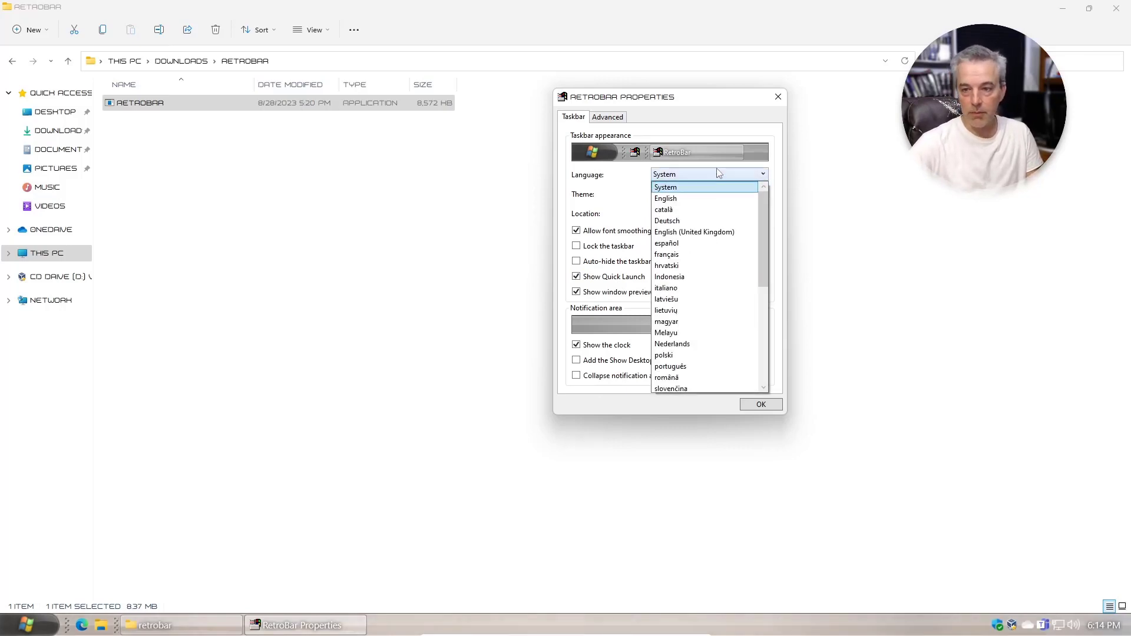
pyautogui.click(715, 184)
pyautogui.click(717, 198)
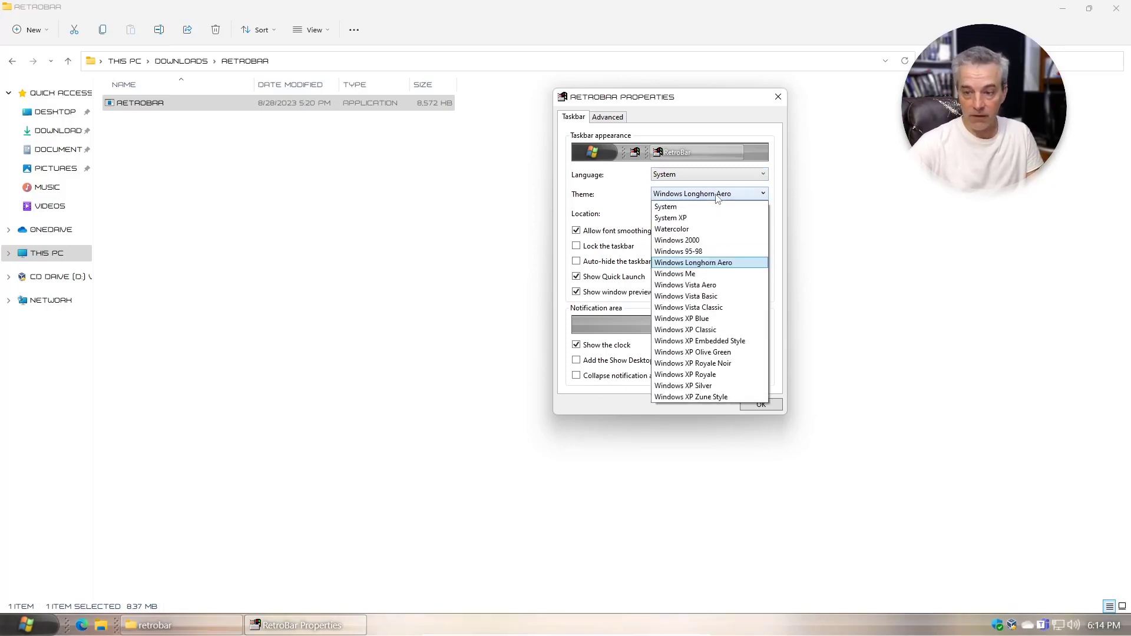
pyautogui.click(723, 256)
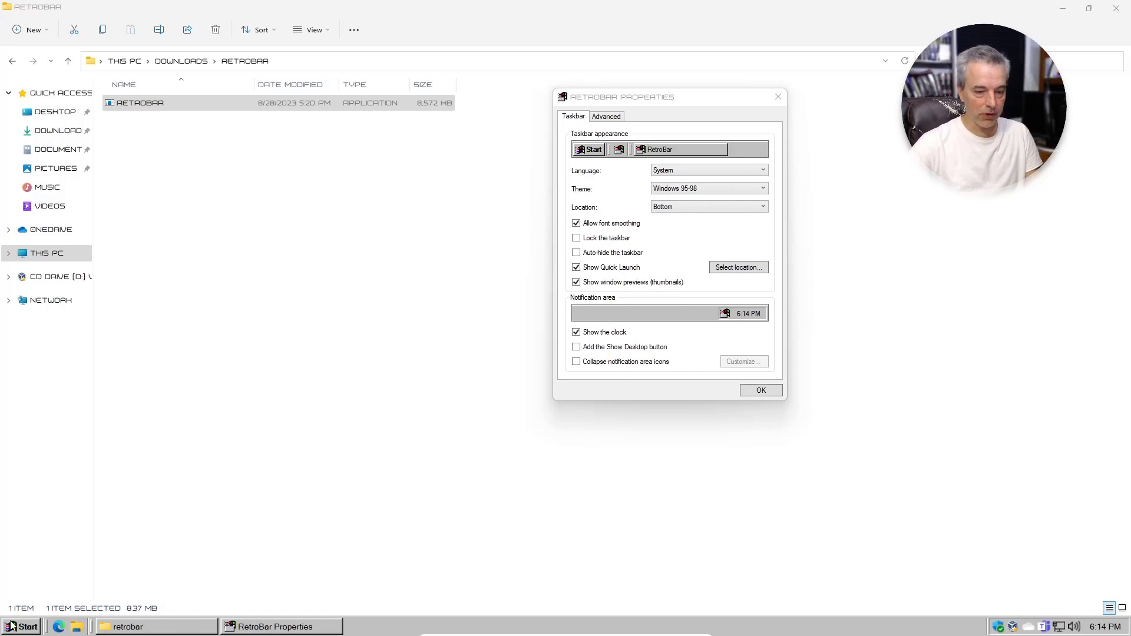
pyautogui.click(24, 627)
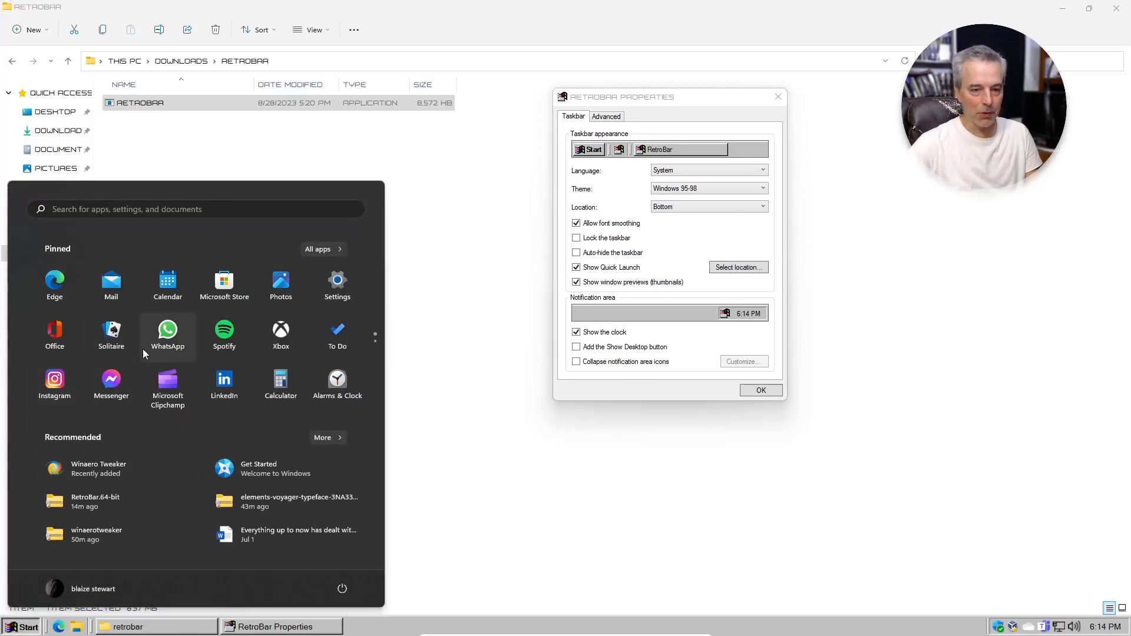
pyautogui.click(24, 627)
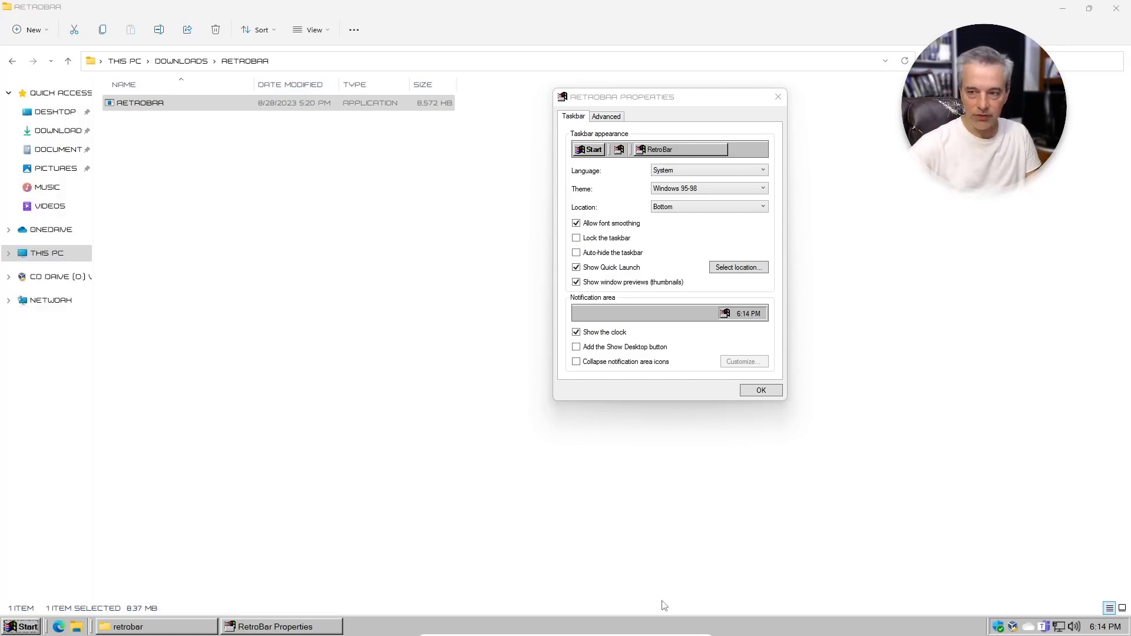
# Step: Try the Windows XP Blue and Longhorn Aero taskbar themes, then settle on Windows Vista Aero
pyautogui.click(719, 190)
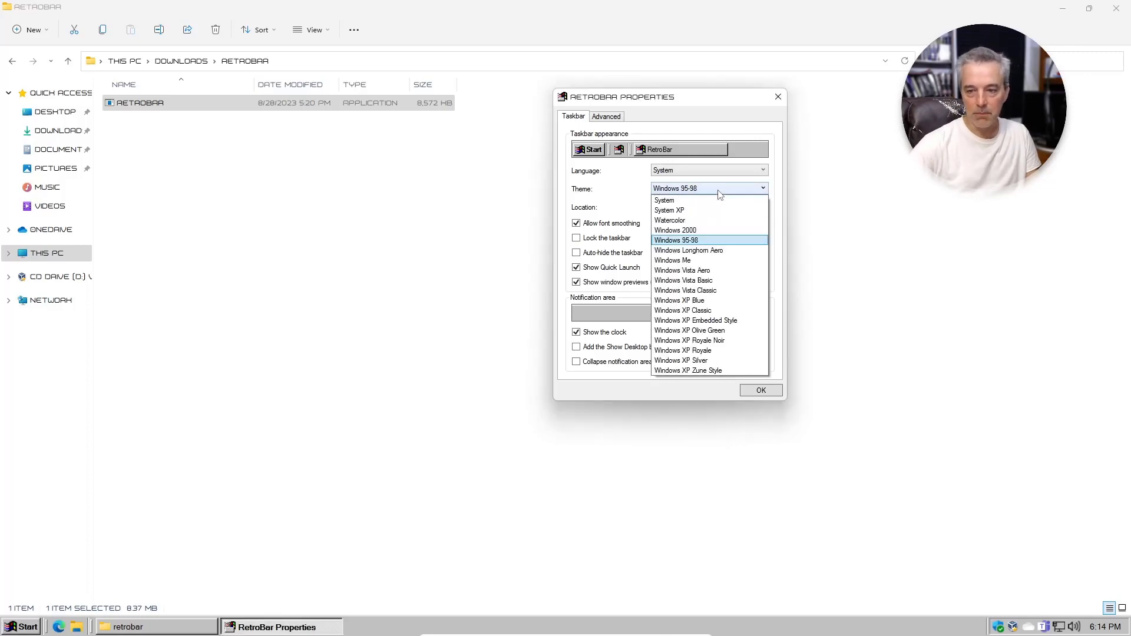
pyautogui.click(718, 302)
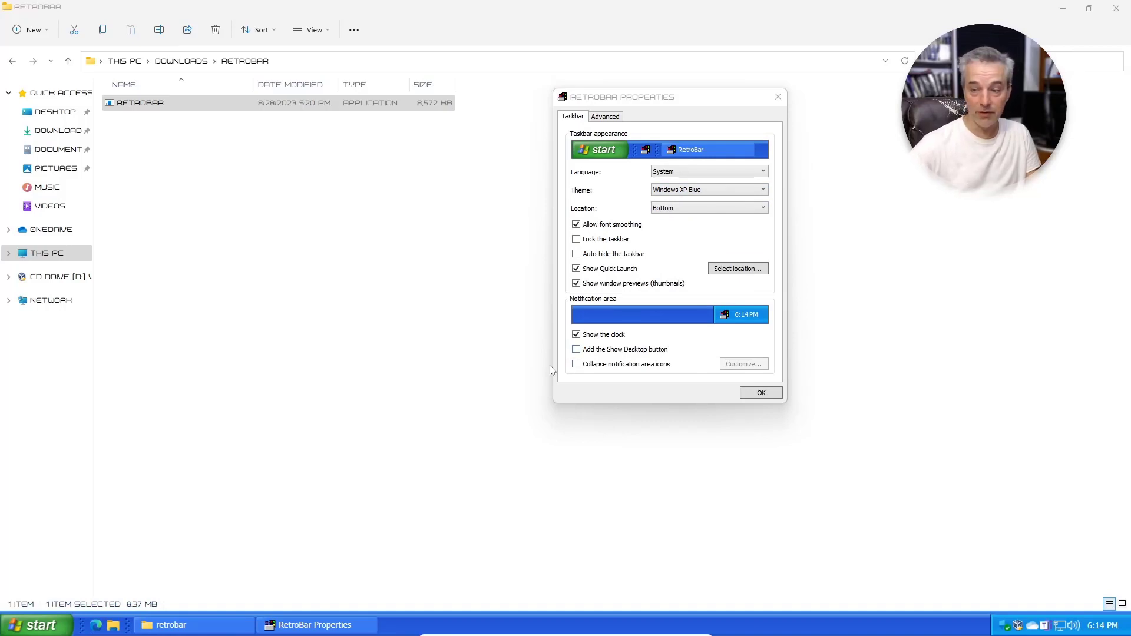
pyautogui.click(667, 191)
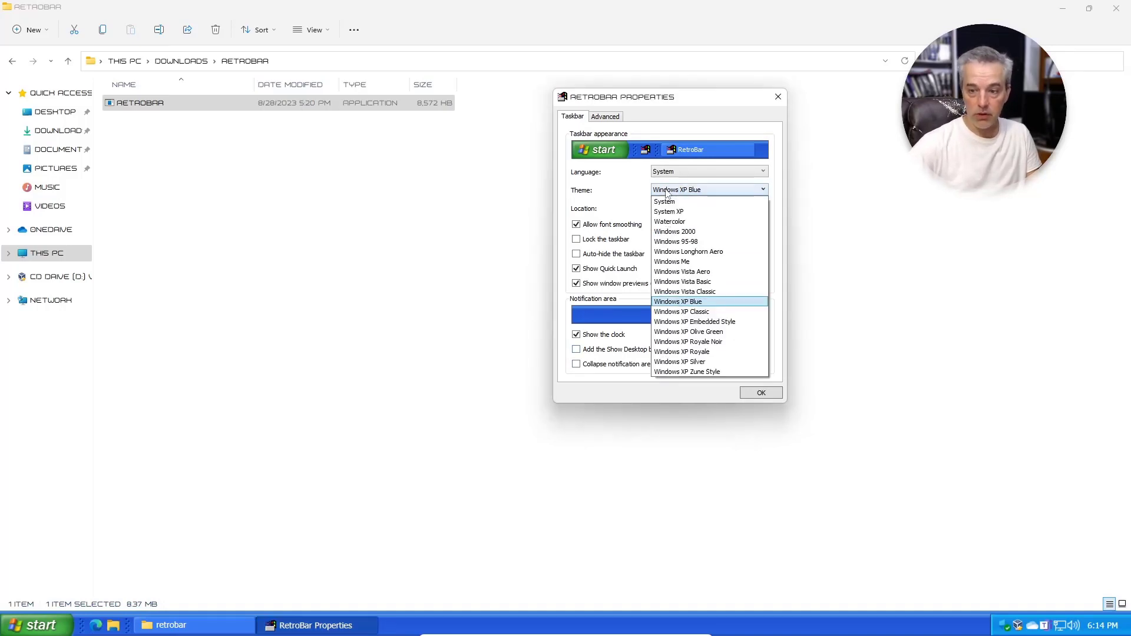
pyautogui.click(697, 253)
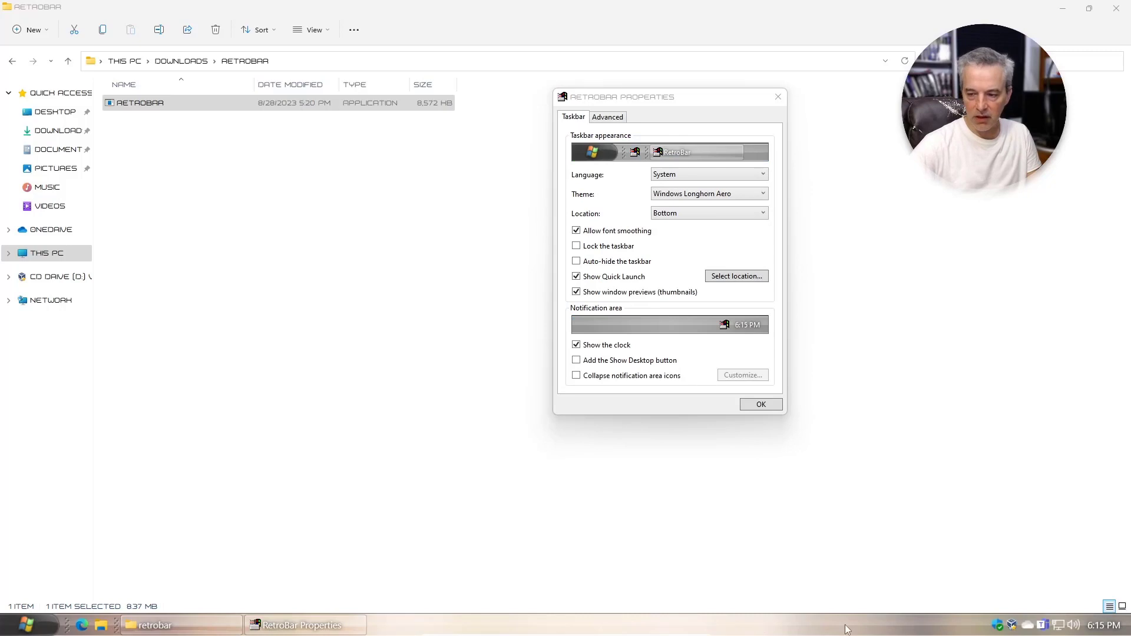
pyautogui.click(729, 197)
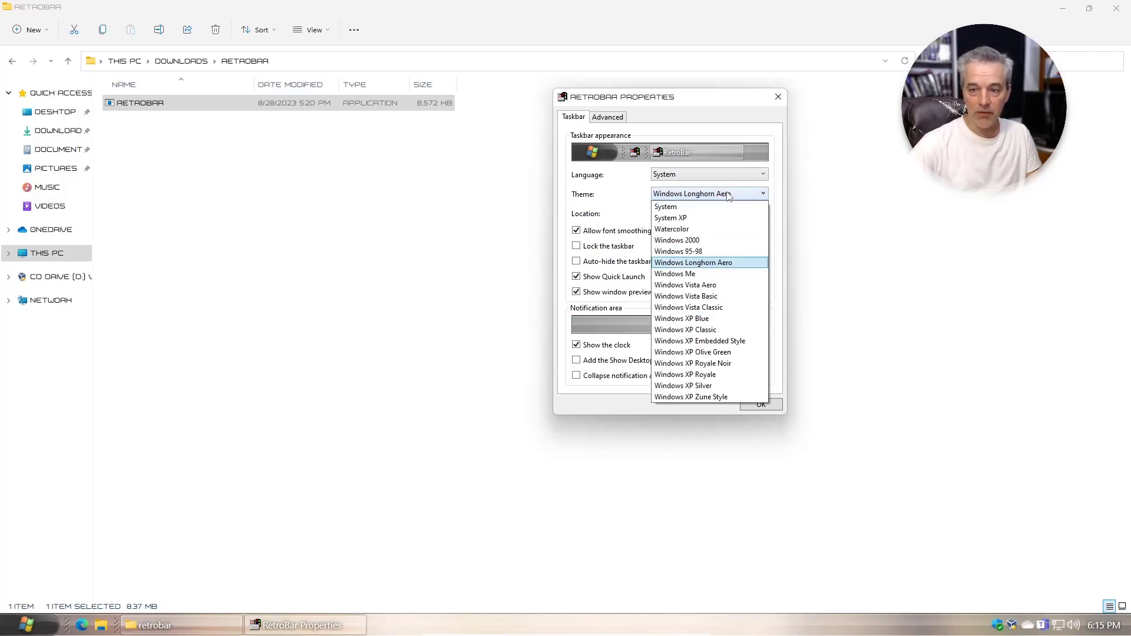
pyautogui.click(716, 285)
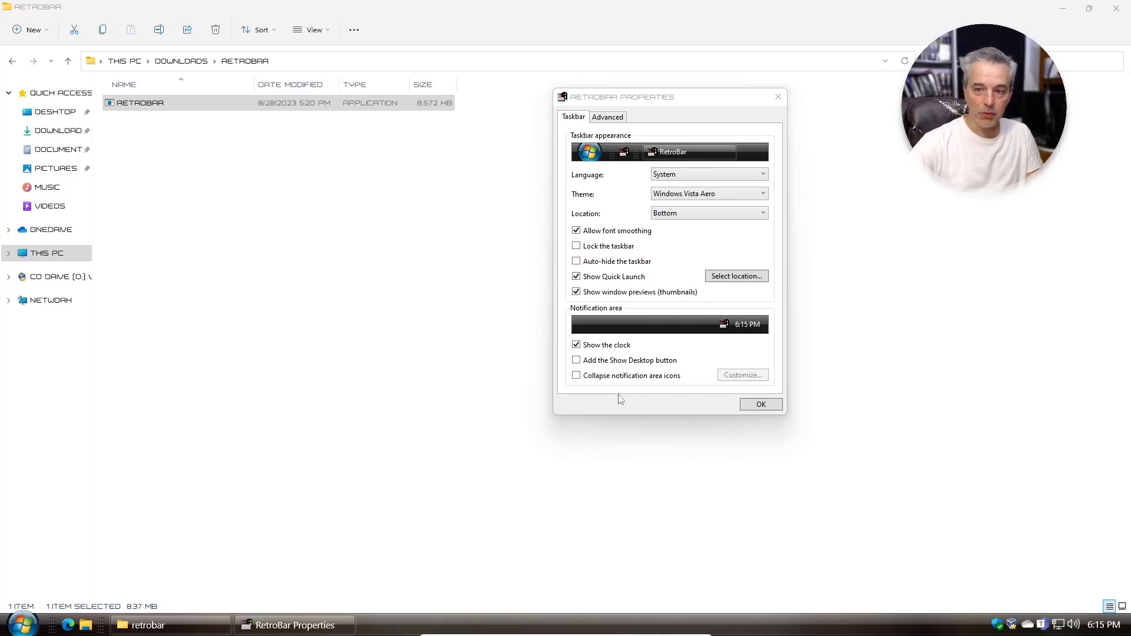
pyautogui.click(607, 118)
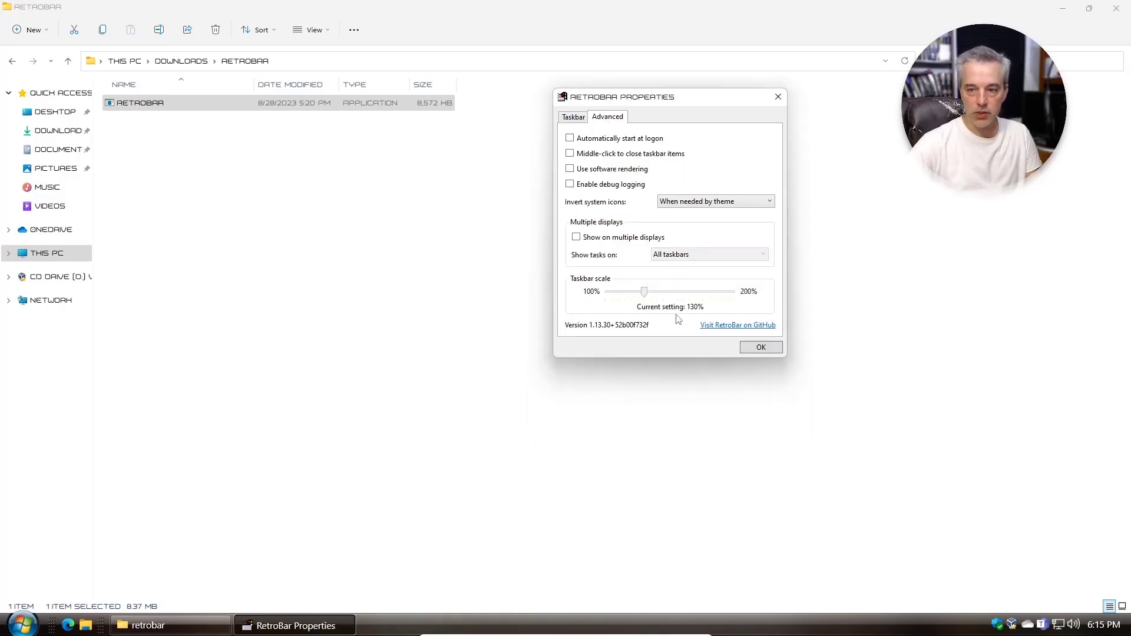
# Step: Drag the taskbar scale slider up to 200%, then back down to 100%
pyautogui.moveTo(644, 292); pyautogui.dragTo(728, 298)
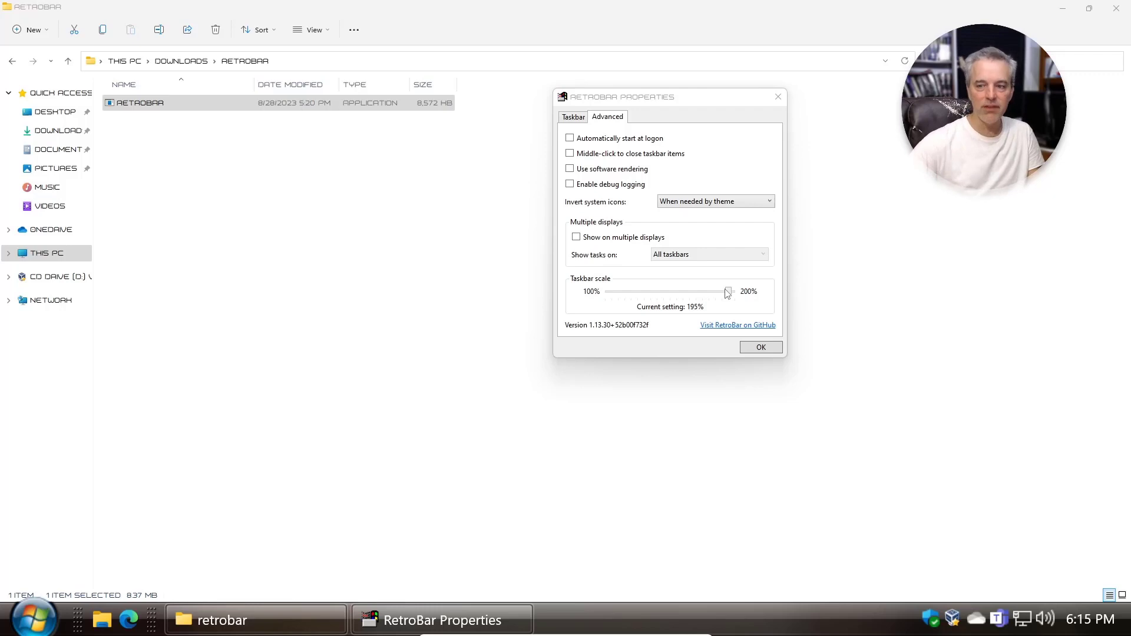
pyautogui.moveTo(728, 298); pyautogui.dragTo(561, 295)
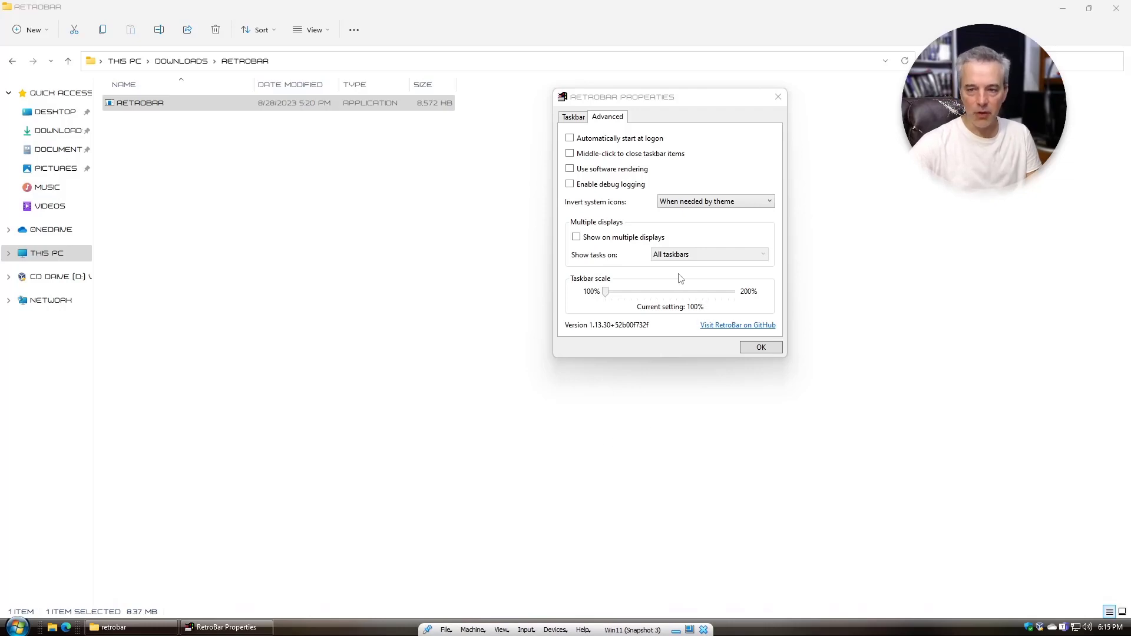
# Step: Keep the Windows Vista Aero theme, enable Lock the taskbar, and toggle Show the clock off and on
pyautogui.click(572, 117)
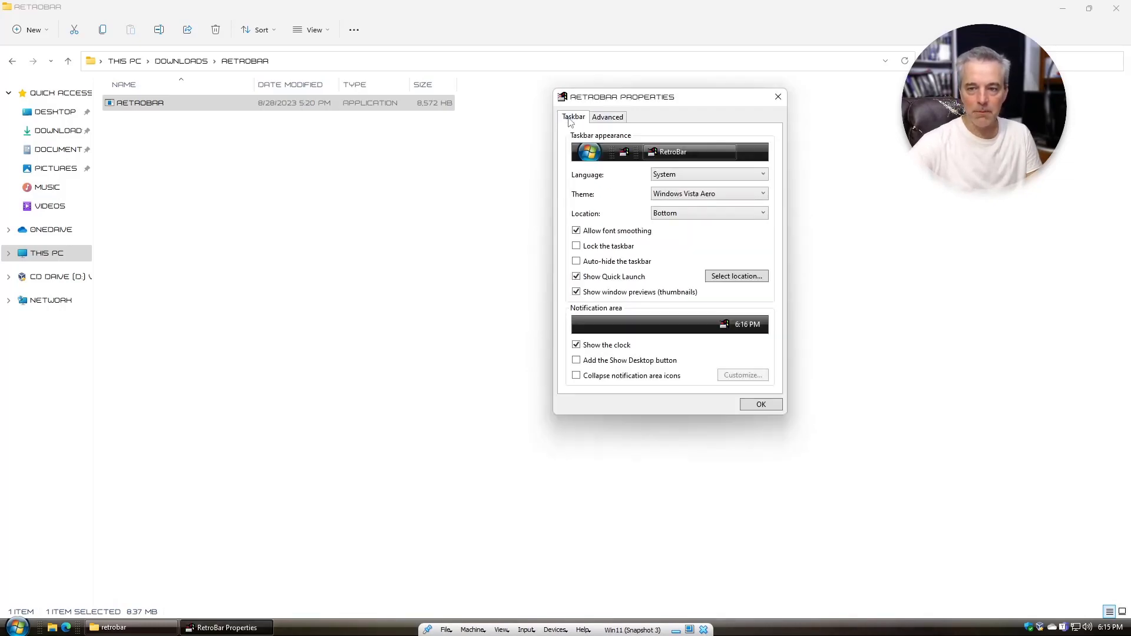
pyautogui.click(740, 192)
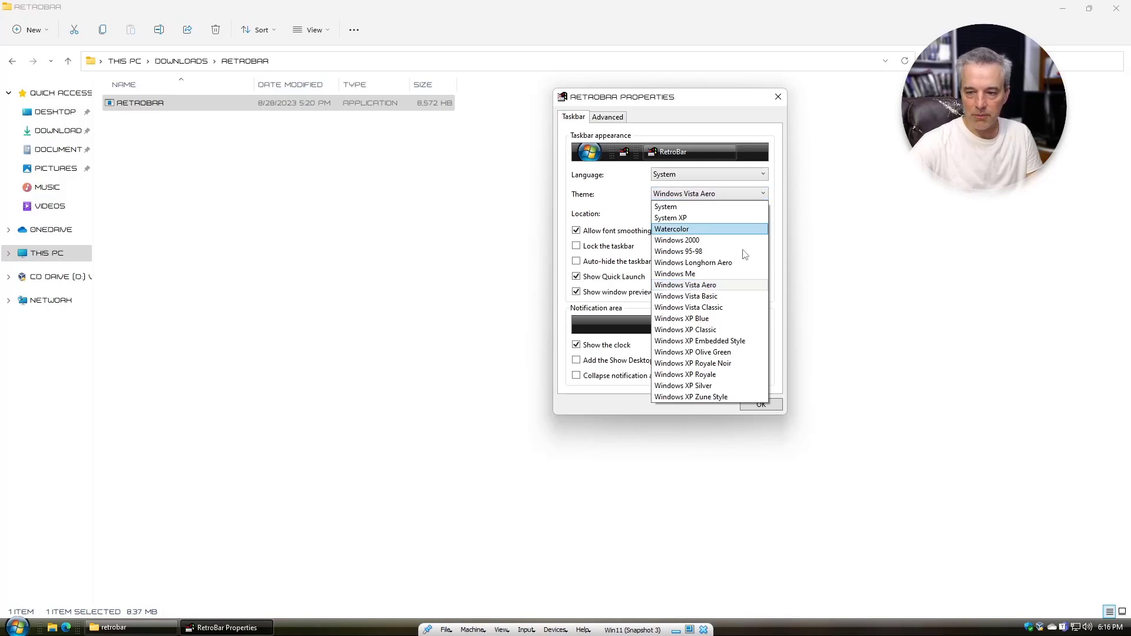
pyautogui.click(603, 247)
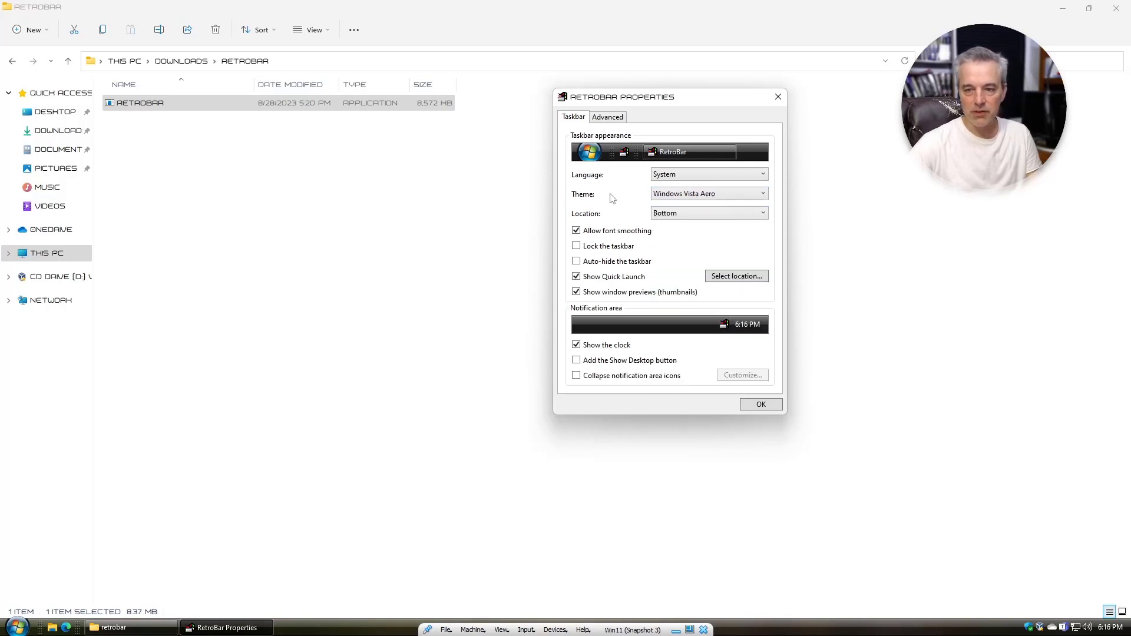
pyautogui.click(603, 247)
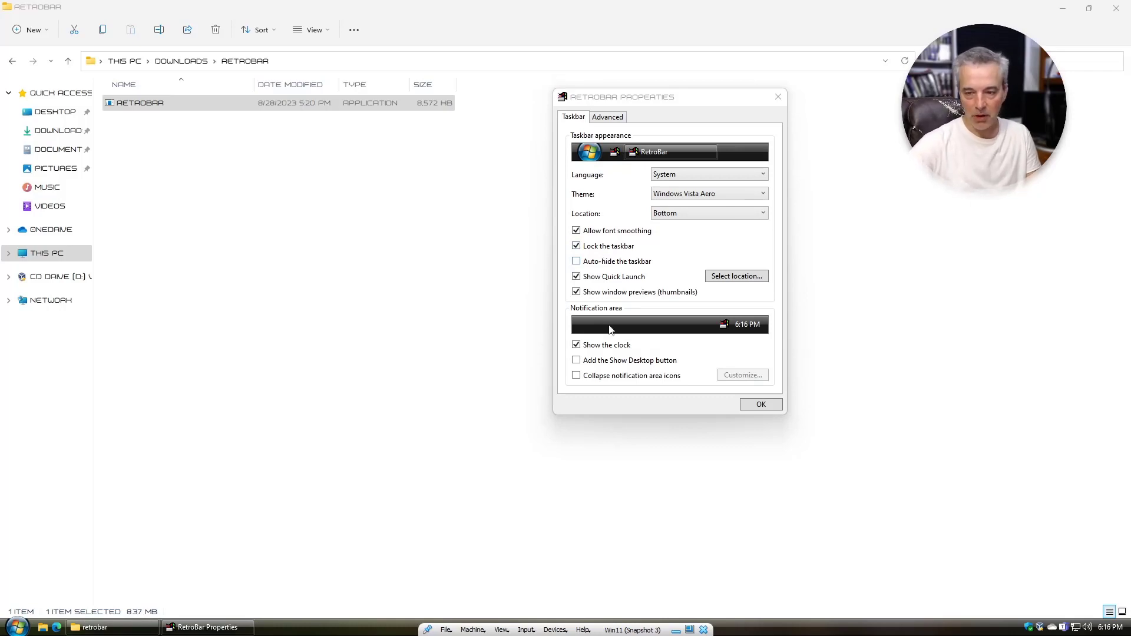
pyautogui.click(582, 347)
pyautogui.click(583, 348)
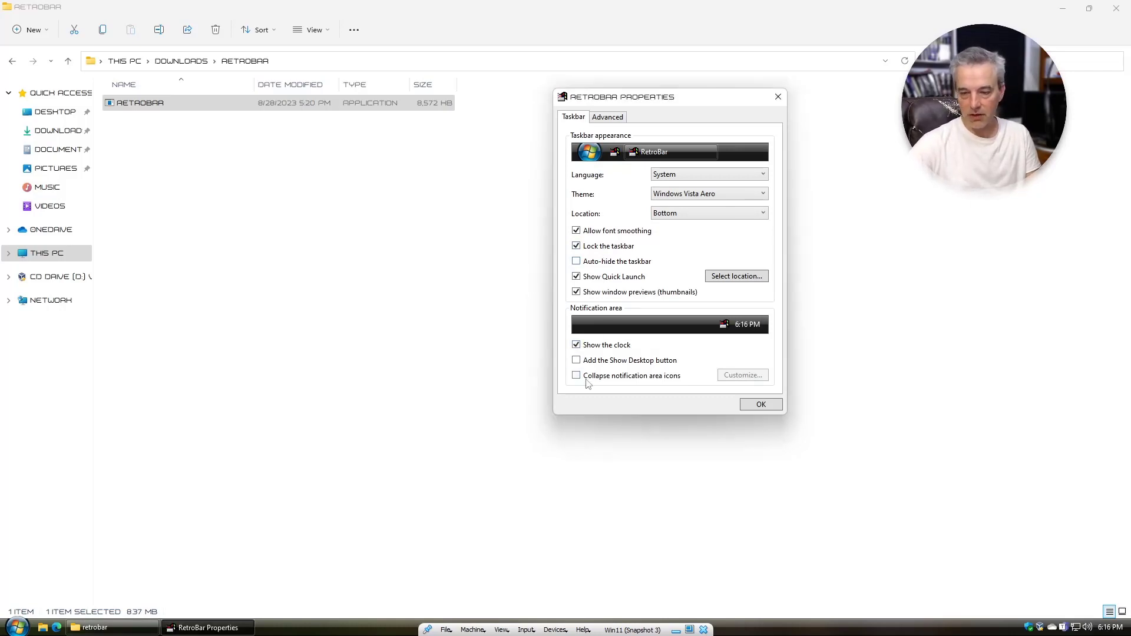
pyautogui.click(605, 118)
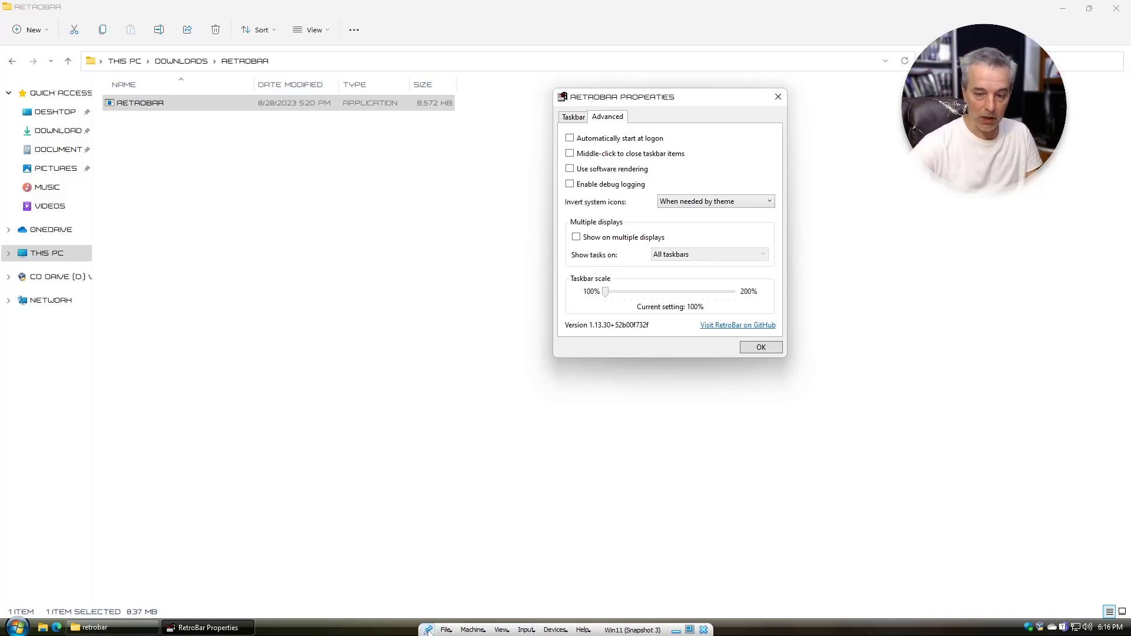
# Step: Bring the retrobar folder window in front of the RetroBar Properties dialog
pyautogui.click(431, 550)
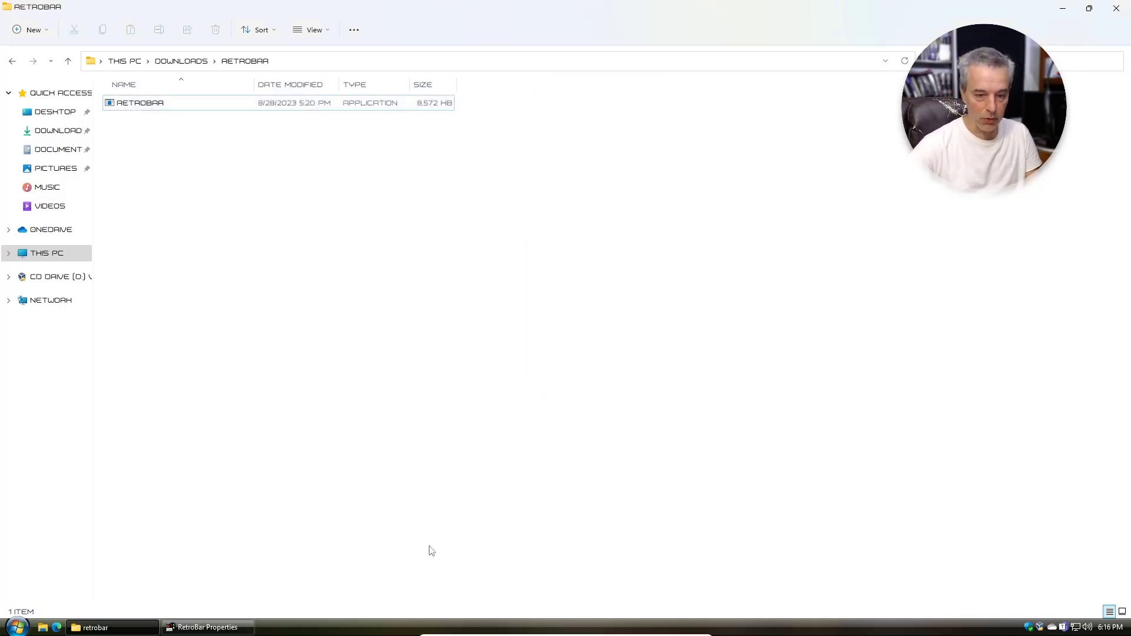
pyautogui.click(180, 628)
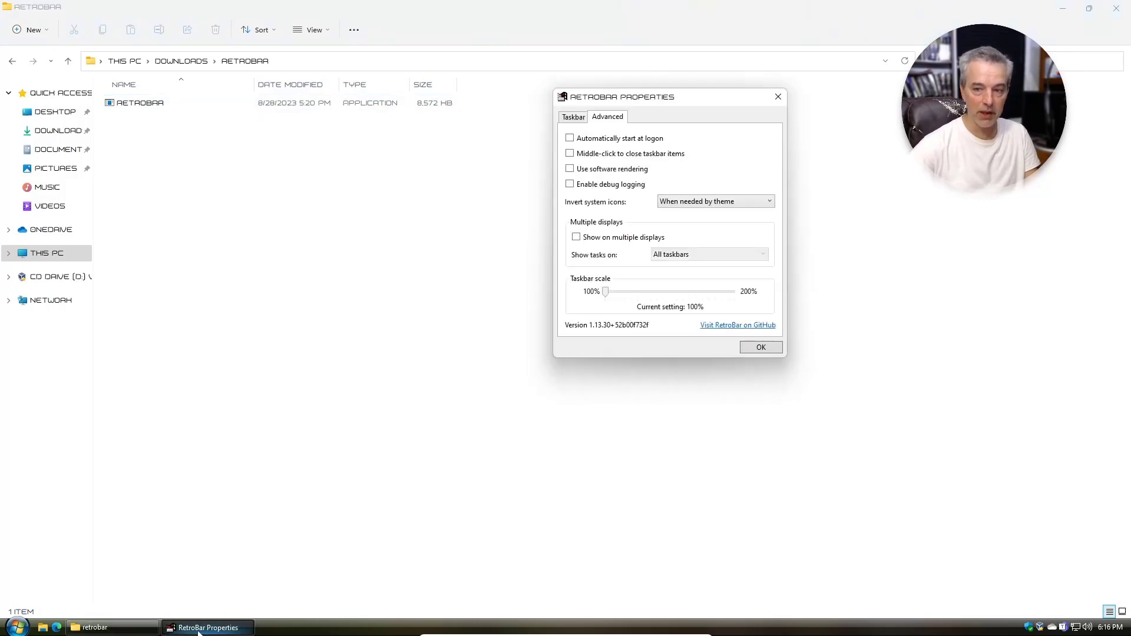
pyautogui.click(380, 481)
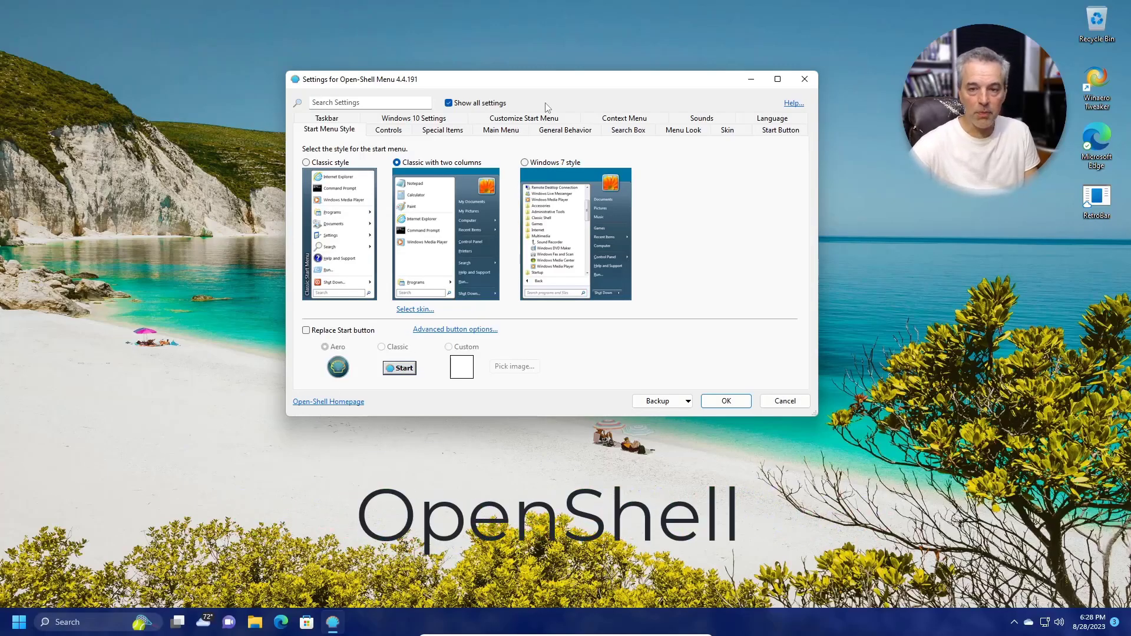
# Step: Move and enlarge the Open-Shell settings window, then select the Classic start menu style
pyautogui.moveTo(537, 86); pyautogui.dragTo(476, 127)
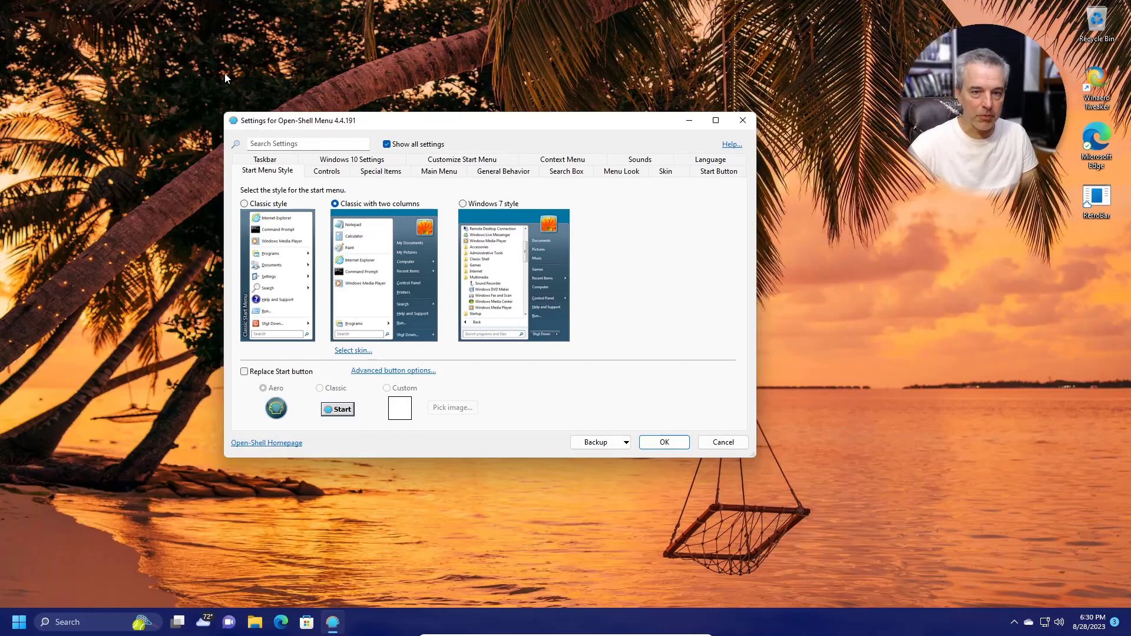
pyautogui.moveTo(223, 112); pyautogui.dragTo(131, 58)
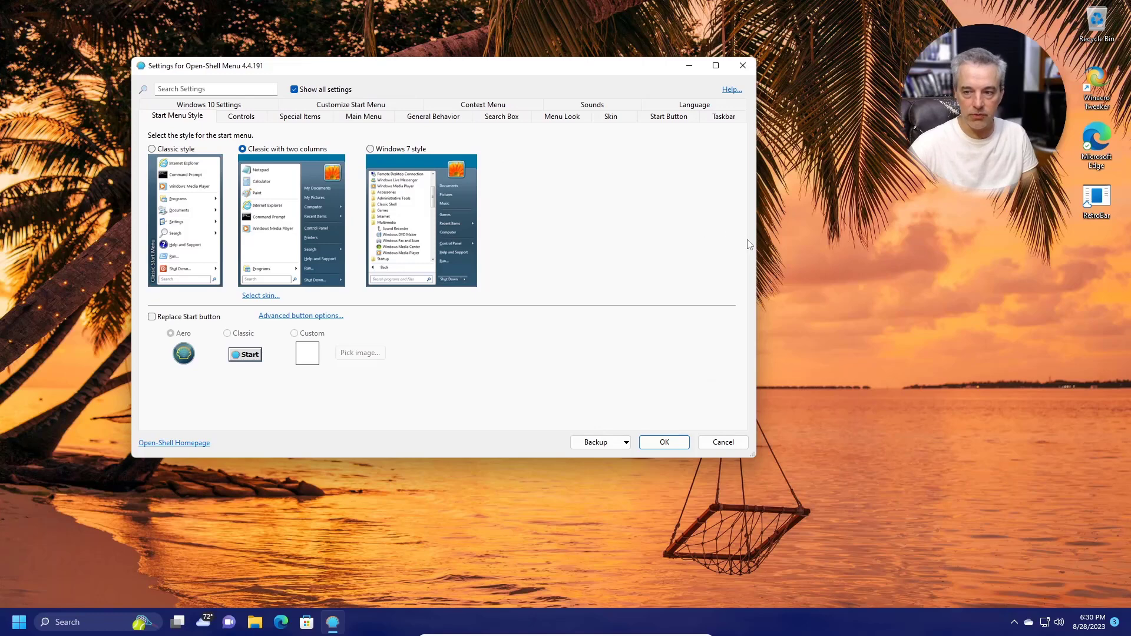
pyautogui.click(152, 150)
# Step: Preview the Classic menu's Programs and Windows Ease of Access folders, then select Windows 7 style
pyautogui.click(18, 629)
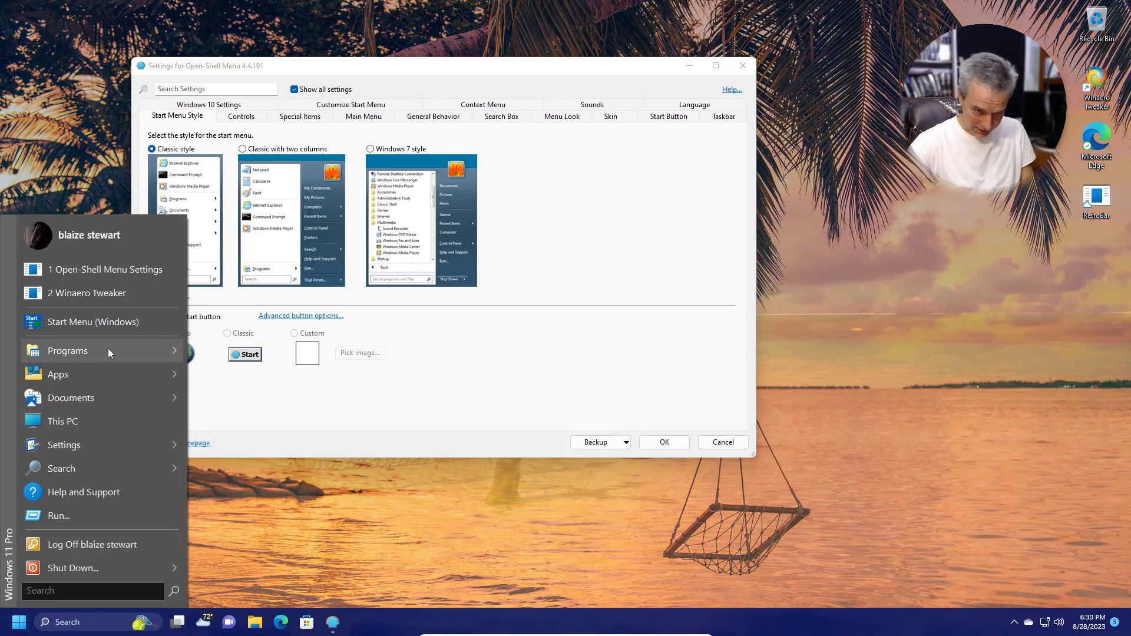
pyautogui.moveTo(108, 348)
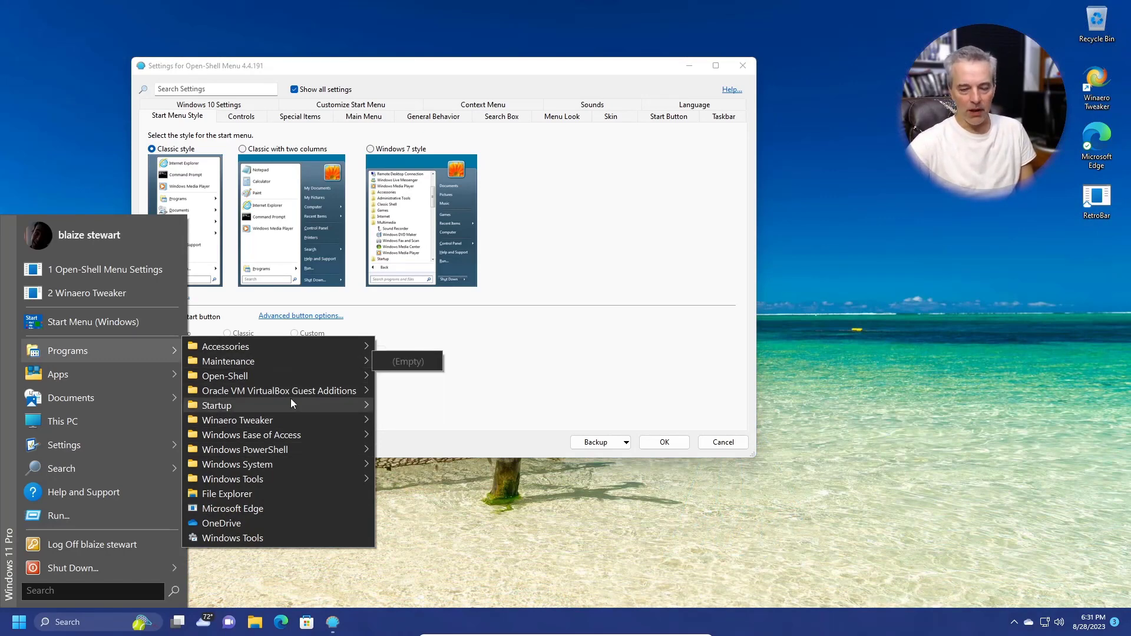
pyautogui.moveTo(284, 436)
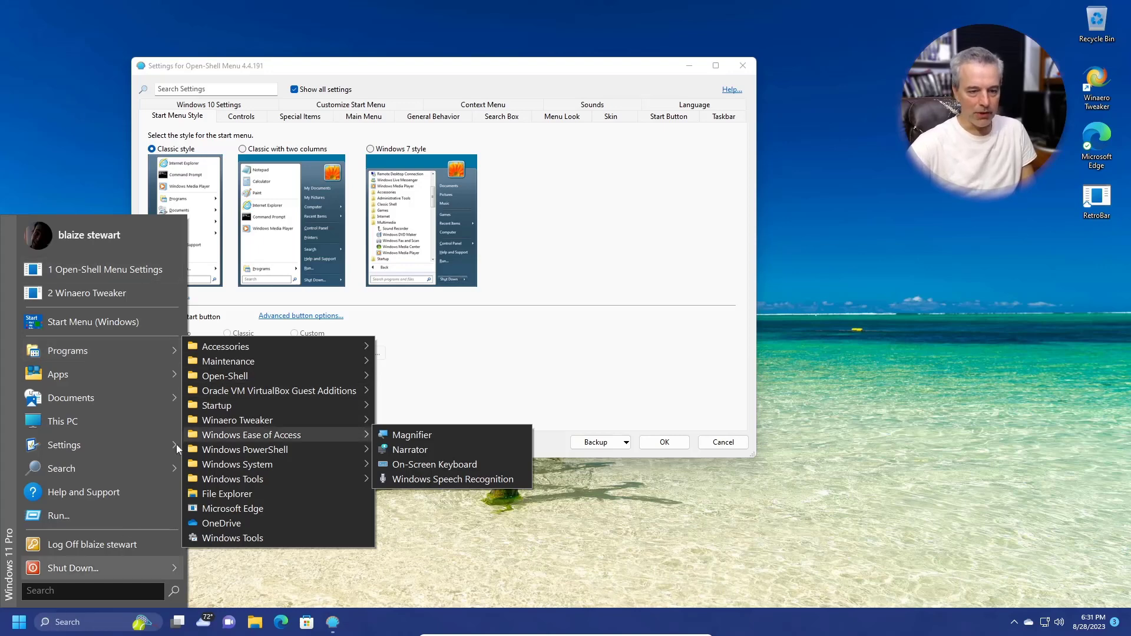
pyautogui.click(516, 333)
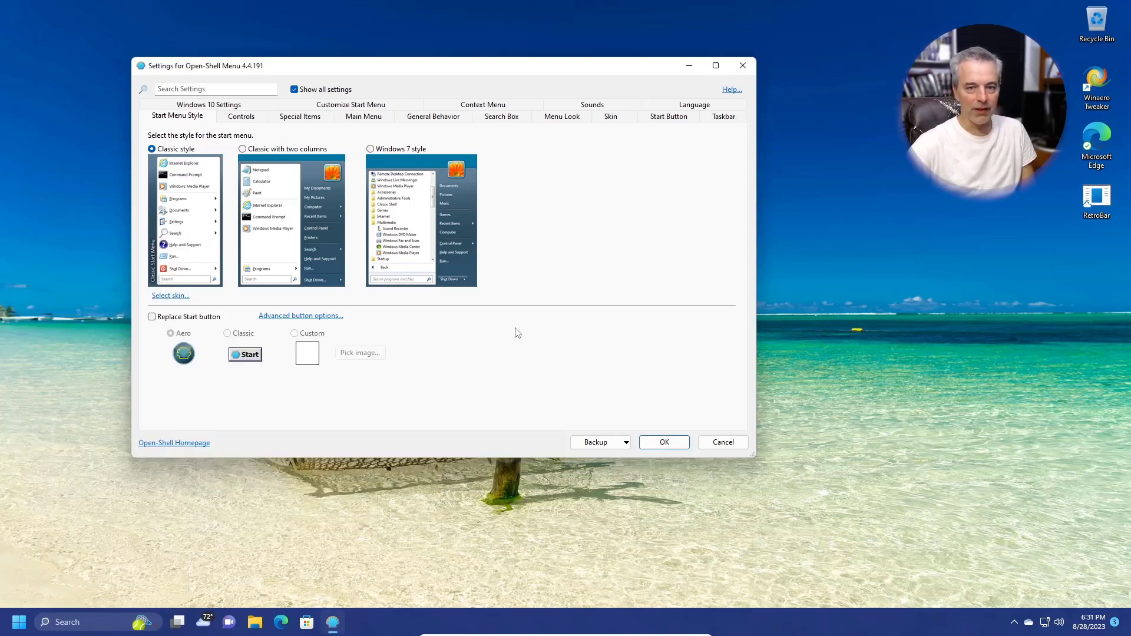
pyautogui.click(370, 149)
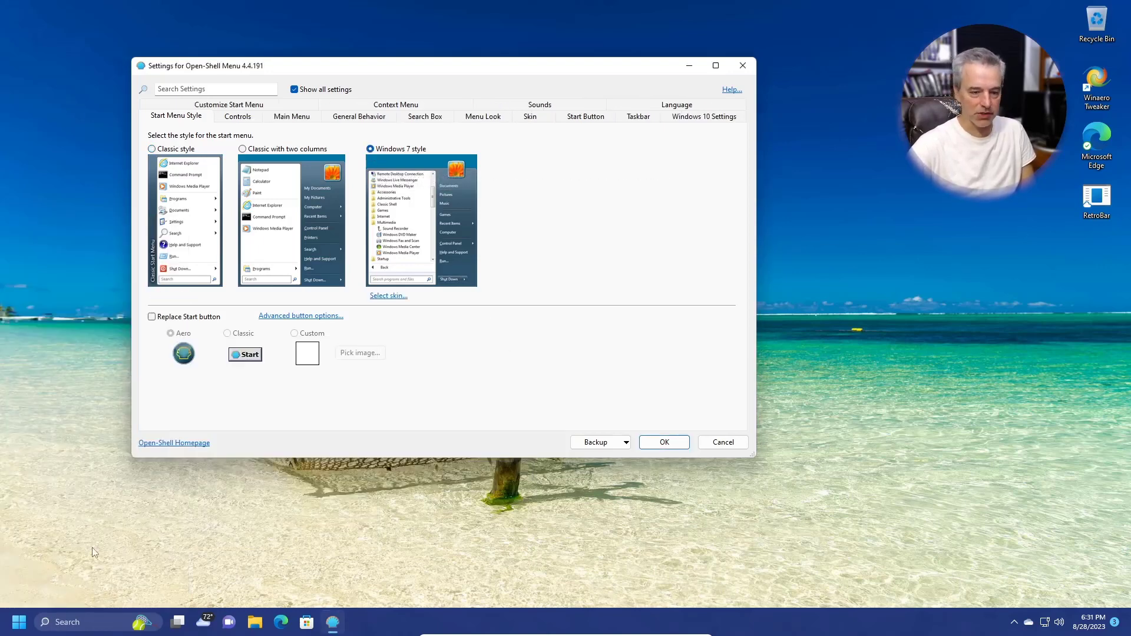
pyautogui.click(17, 629)
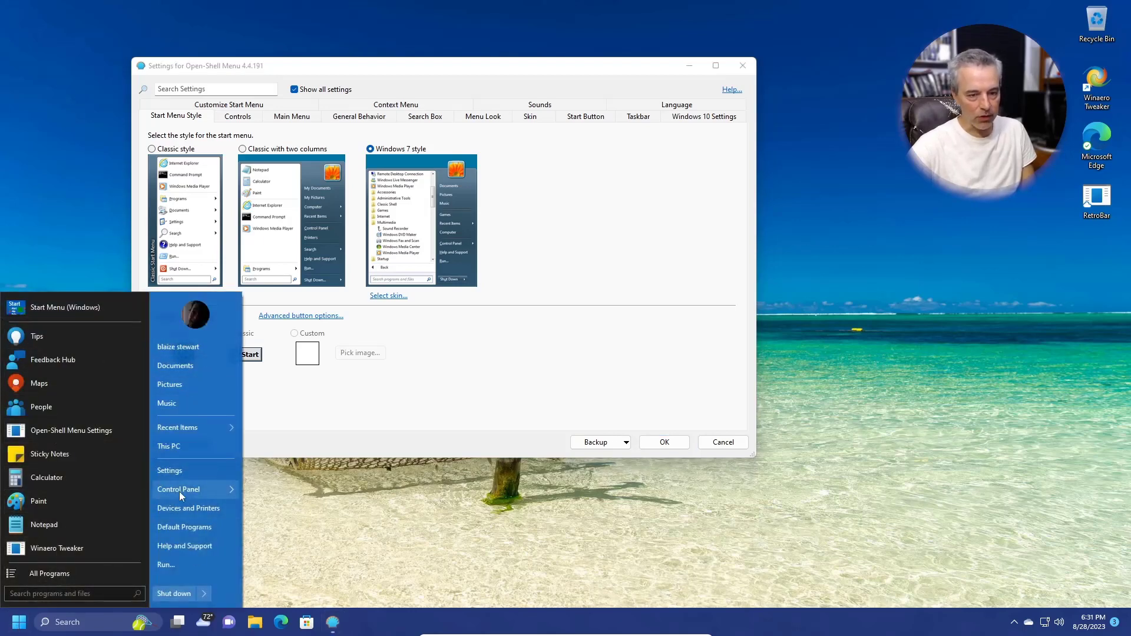
pyautogui.moveTo(179, 491)
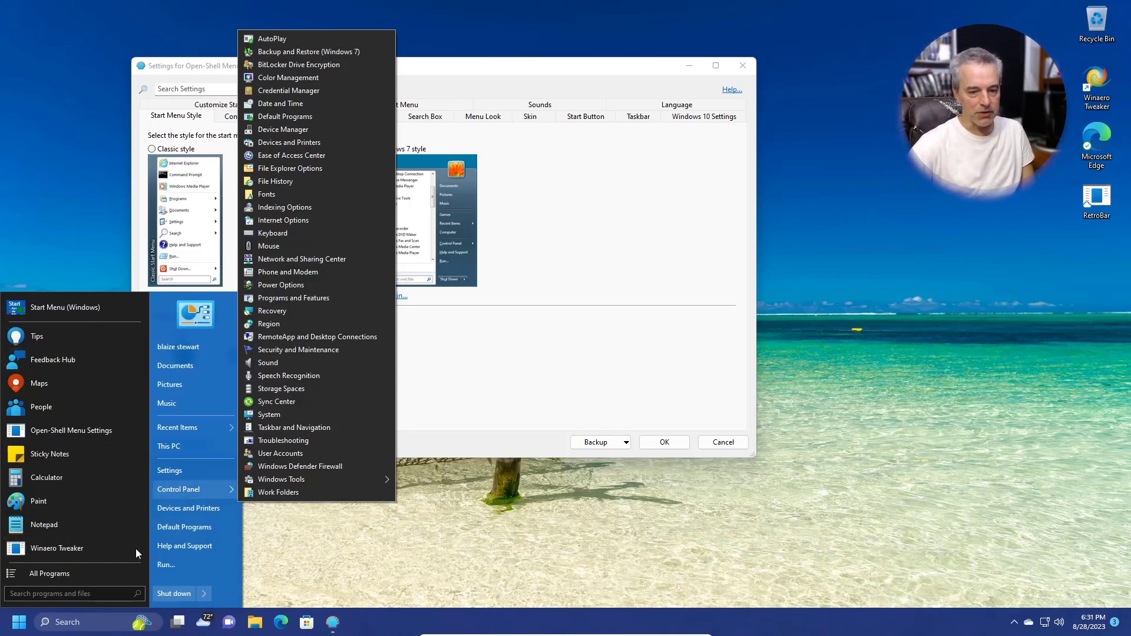
pyautogui.click(607, 343)
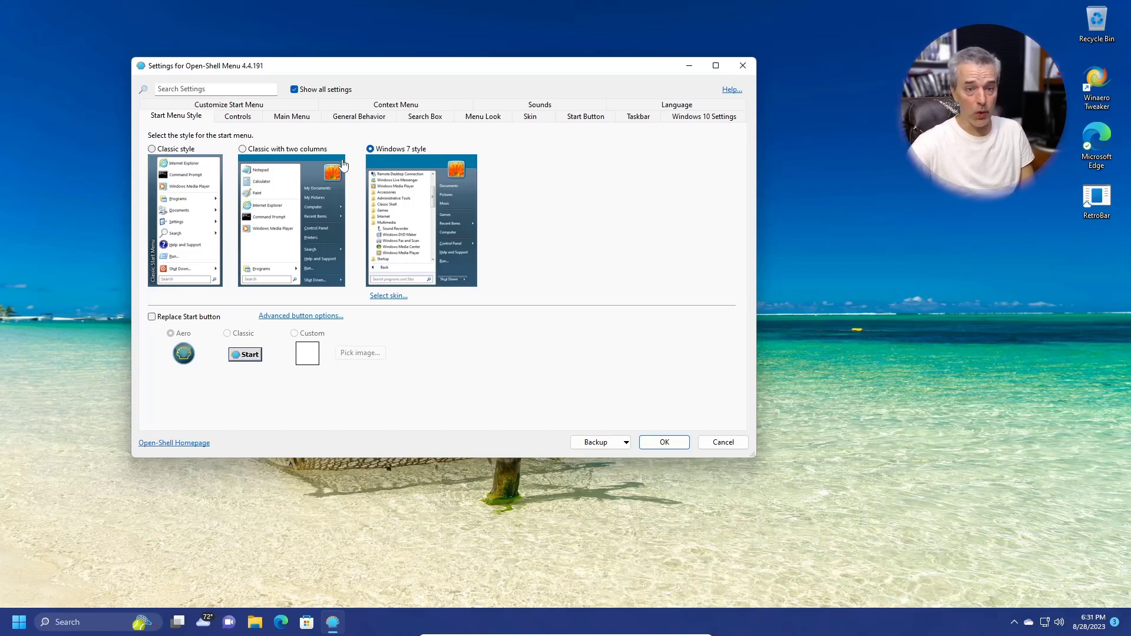
# Step: Preview the start menu with the Immersive skin kept in the skin options
pyautogui.click(392, 296)
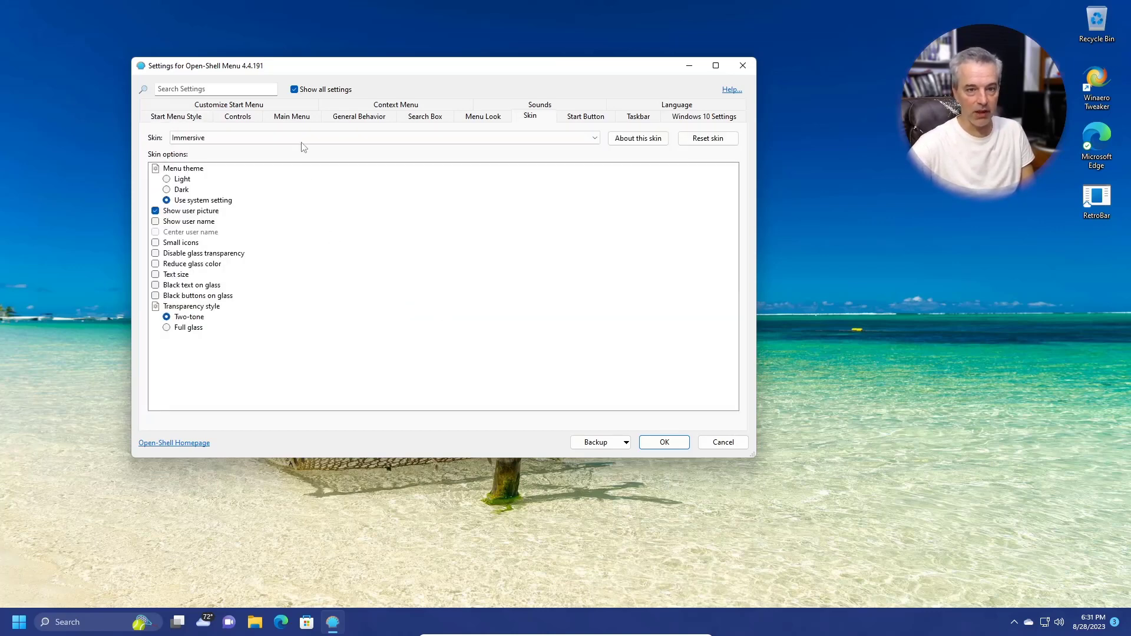
pyautogui.click(280, 139)
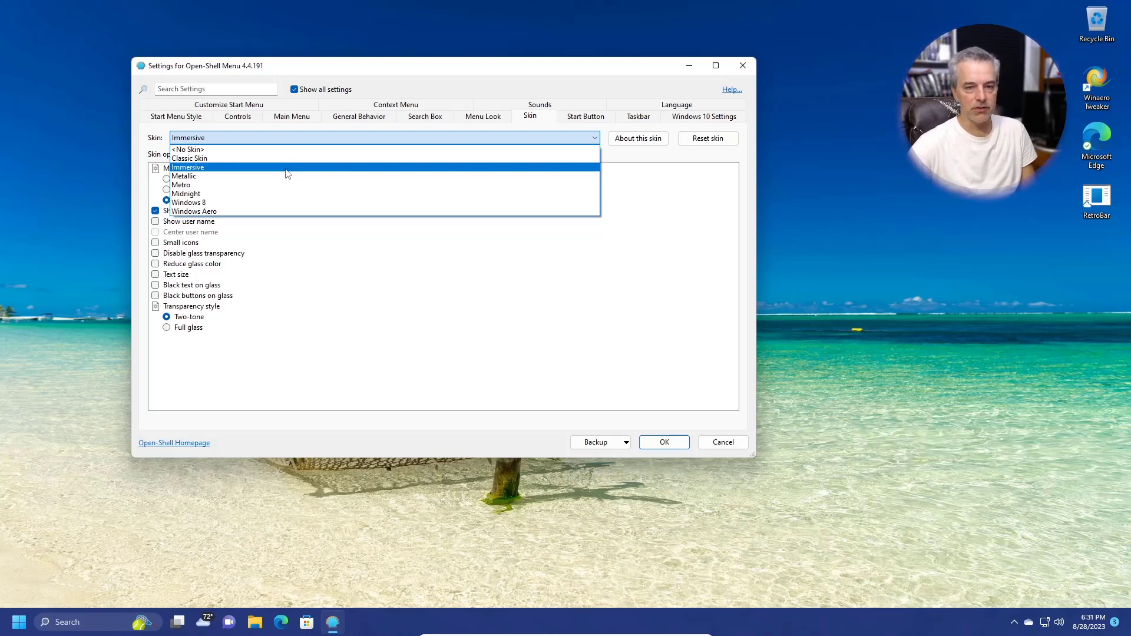
pyautogui.click(287, 171)
pyautogui.click(17, 625)
pyautogui.click(18, 623)
# Step: Apply and preview the Windows 8 and Windows Aero skins
pyautogui.click(290, 139)
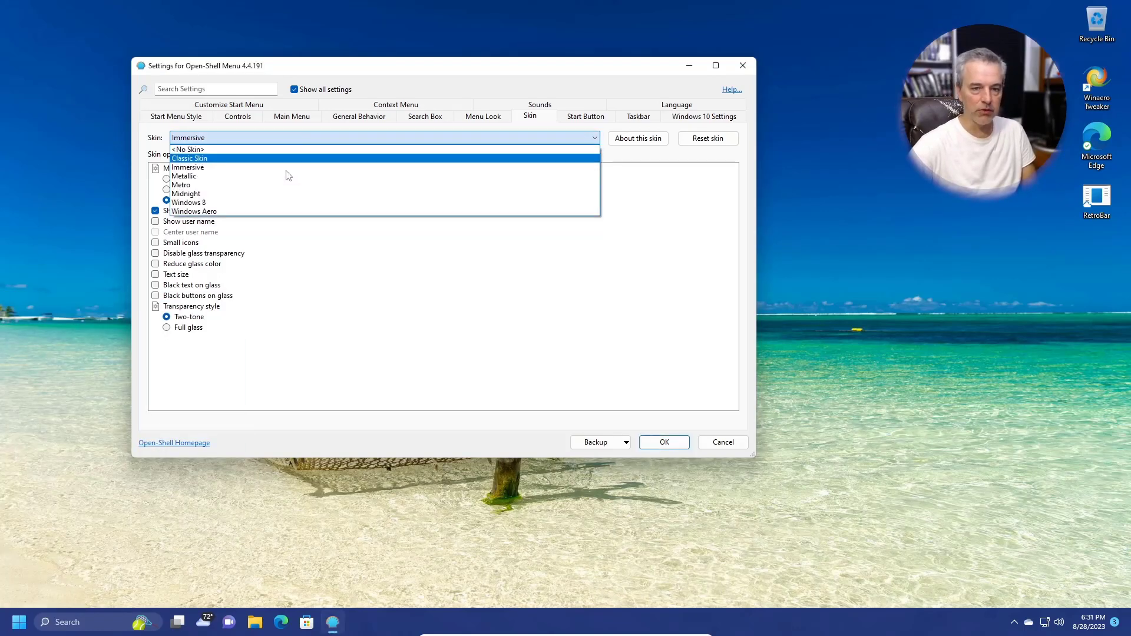
pyautogui.click(287, 202)
pyautogui.click(18, 624)
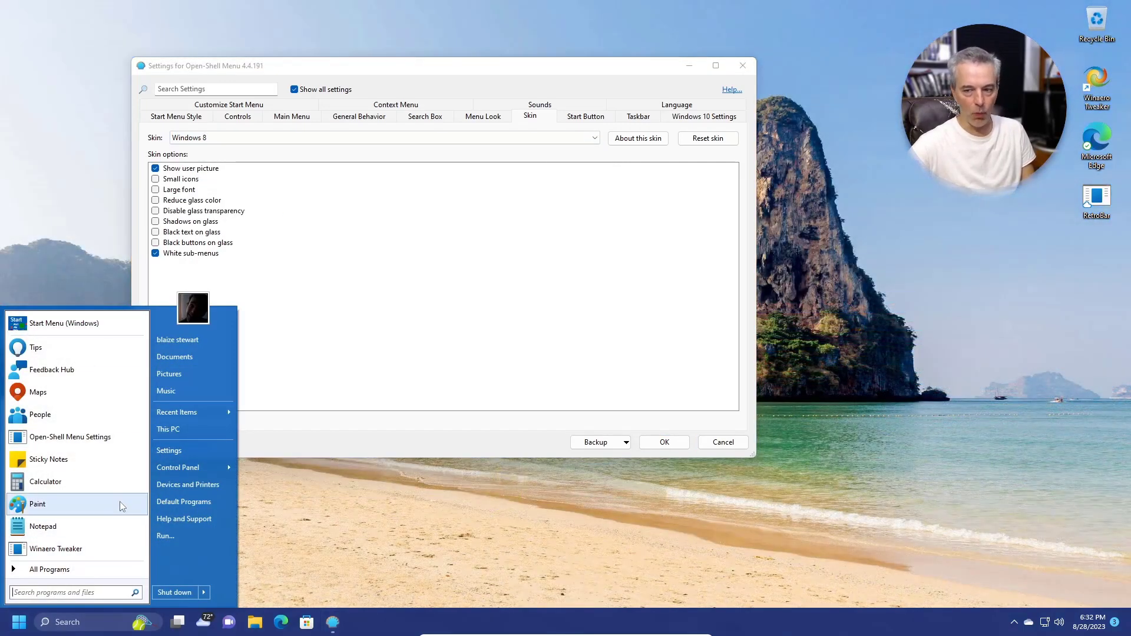
pyautogui.click(383, 137)
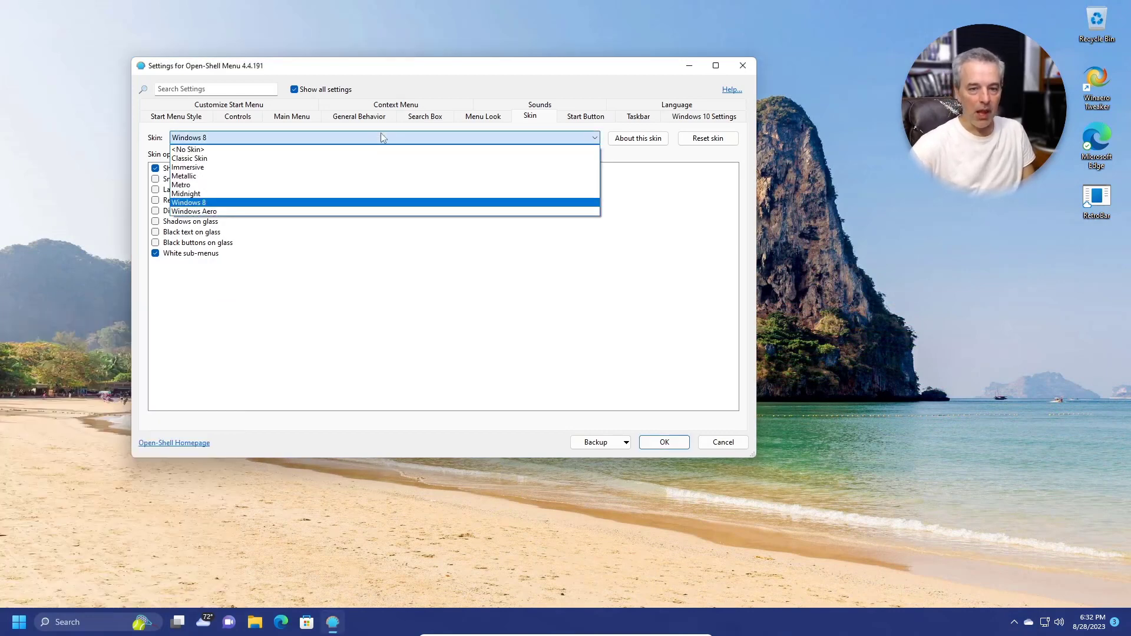
pyautogui.click(295, 211)
pyautogui.click(18, 620)
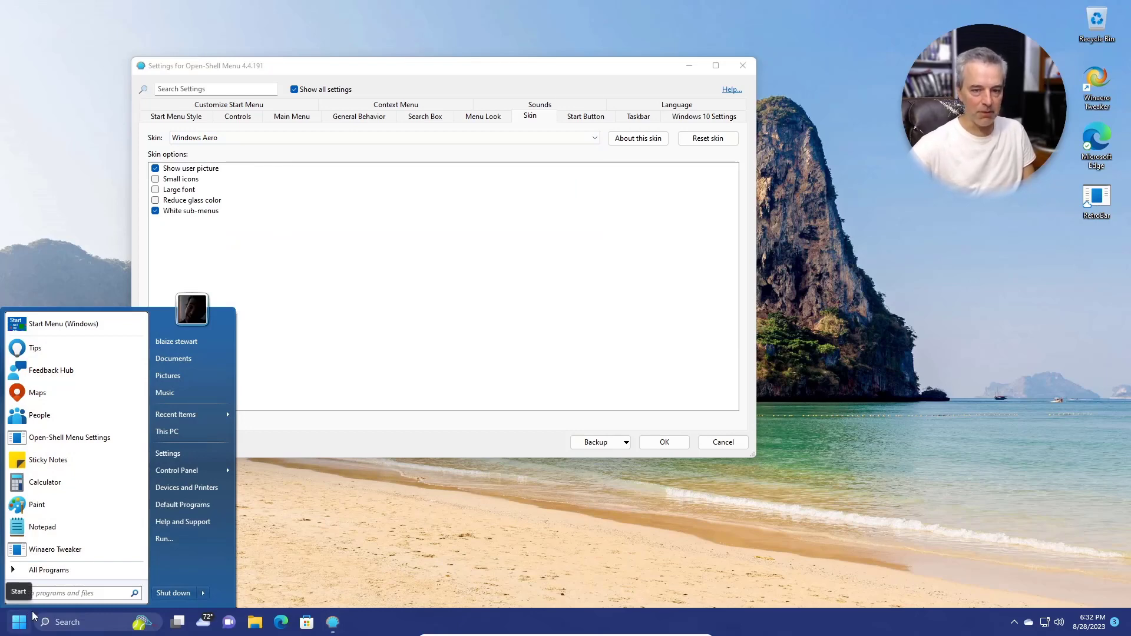
pyautogui.click(463, 203)
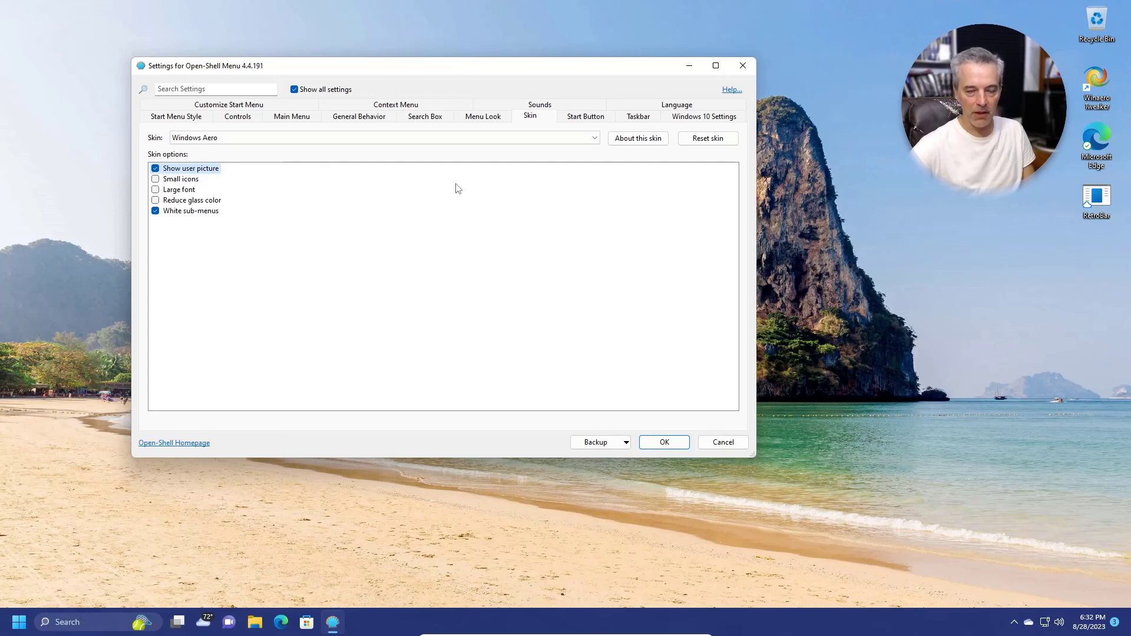
# Step: Preview the Midnight and Classic Skin menus, then select Classic with two columns style
pyautogui.click(461, 140)
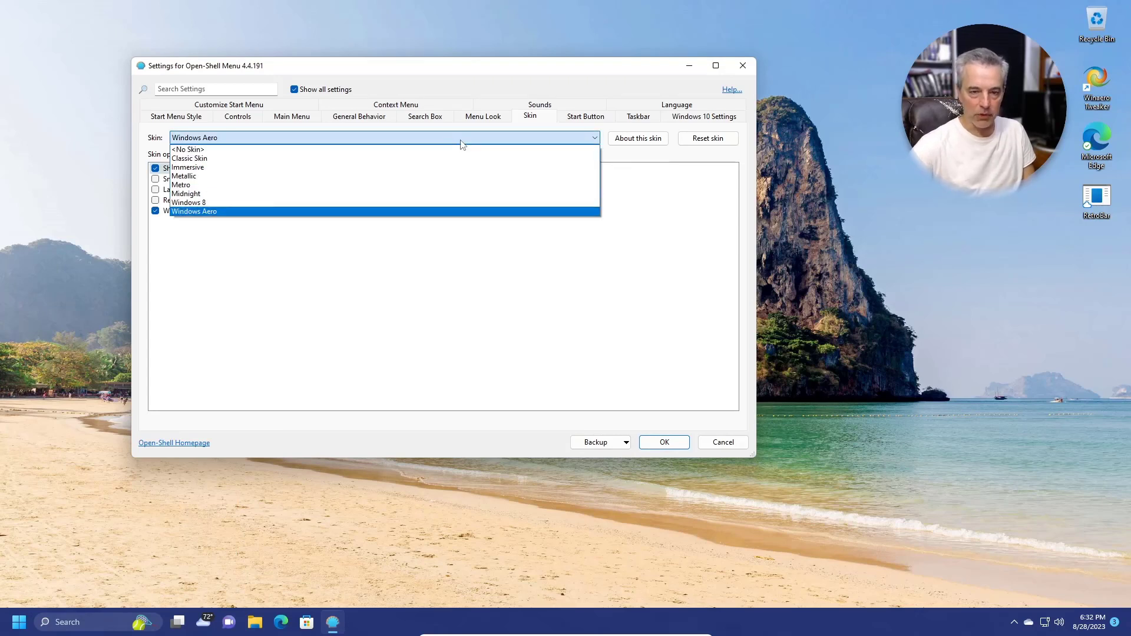
pyautogui.click(412, 194)
pyautogui.click(16, 623)
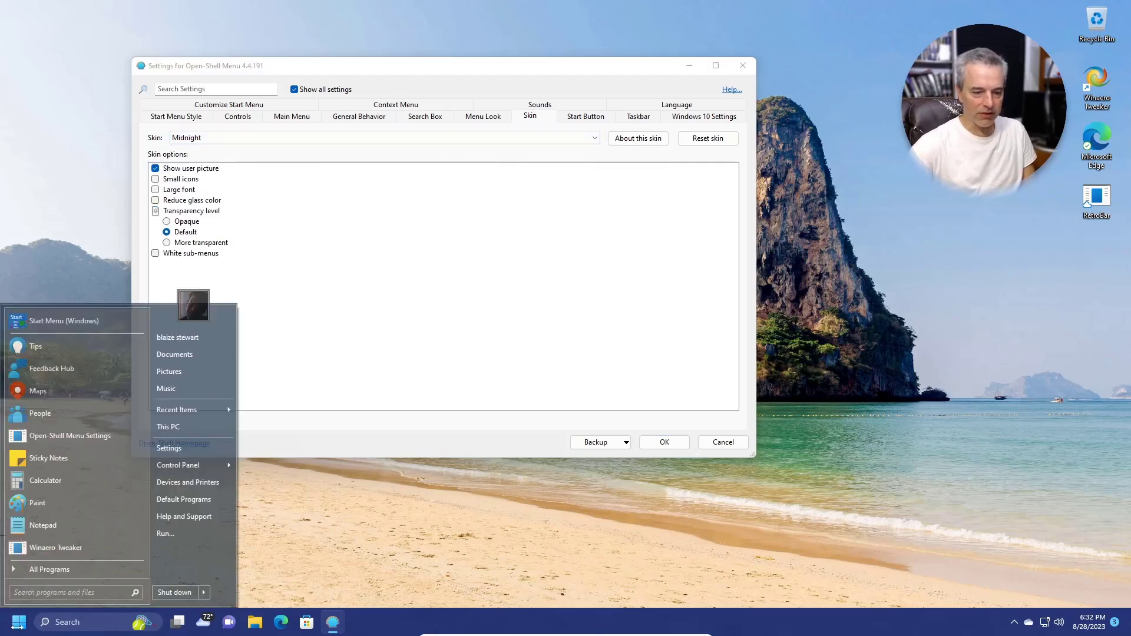
pyautogui.click(13, 627)
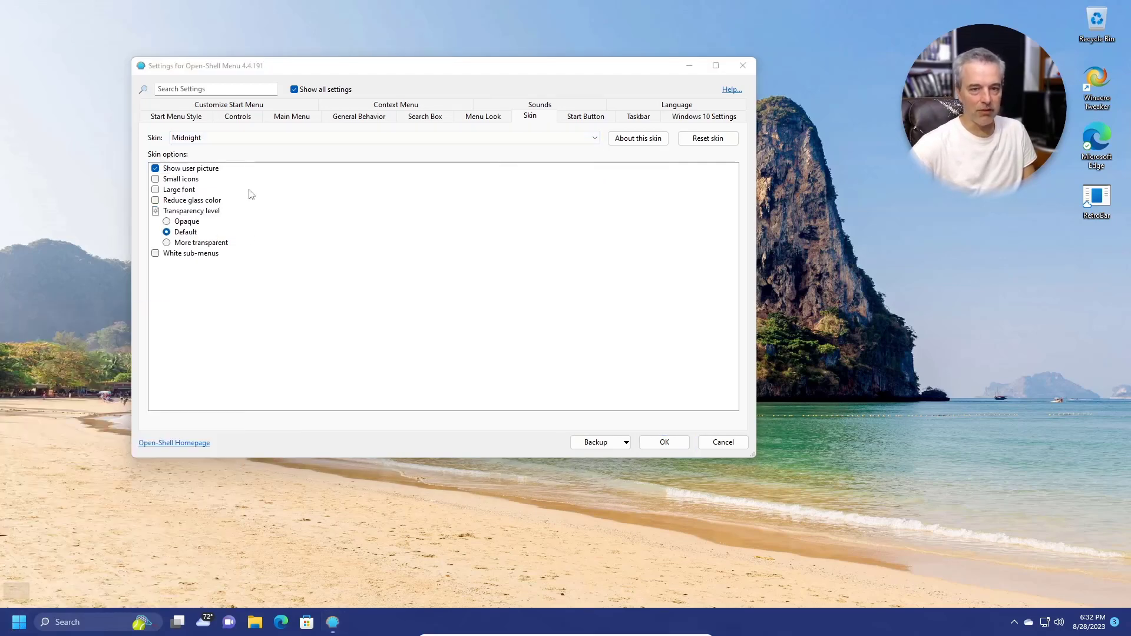
pyautogui.click(277, 139)
pyautogui.click(195, 158)
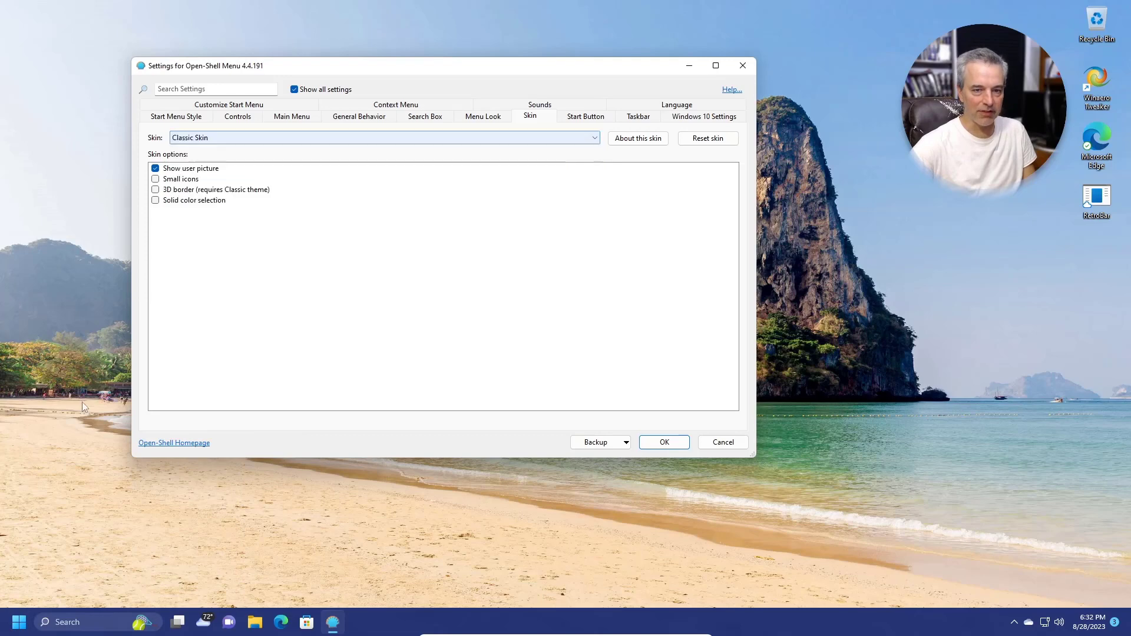
pyautogui.click(16, 623)
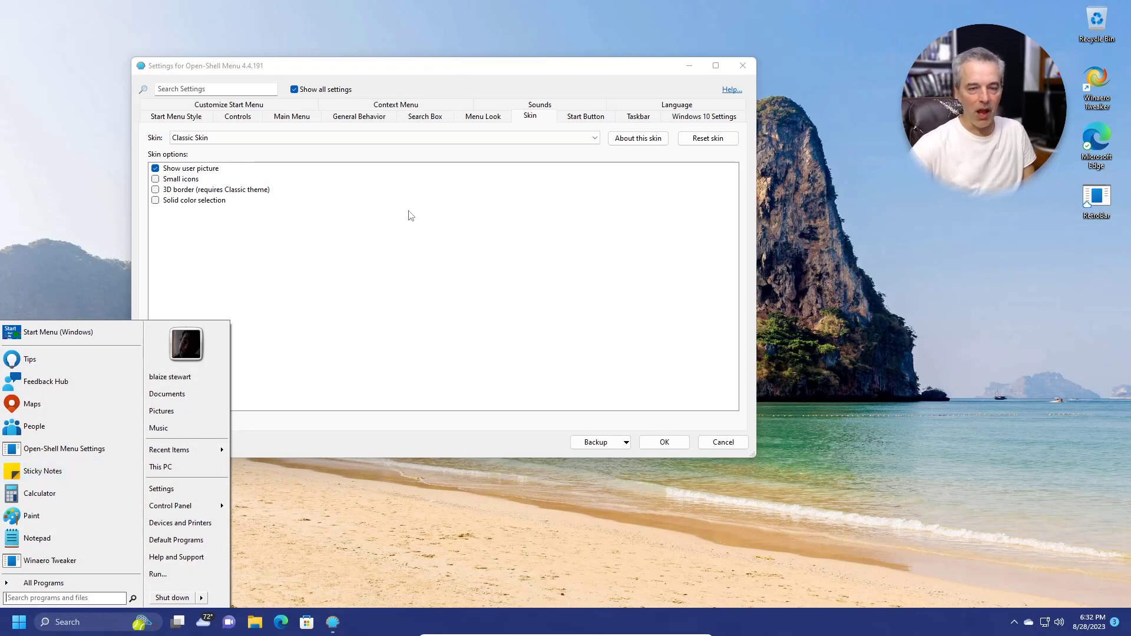
pyautogui.click(397, 232)
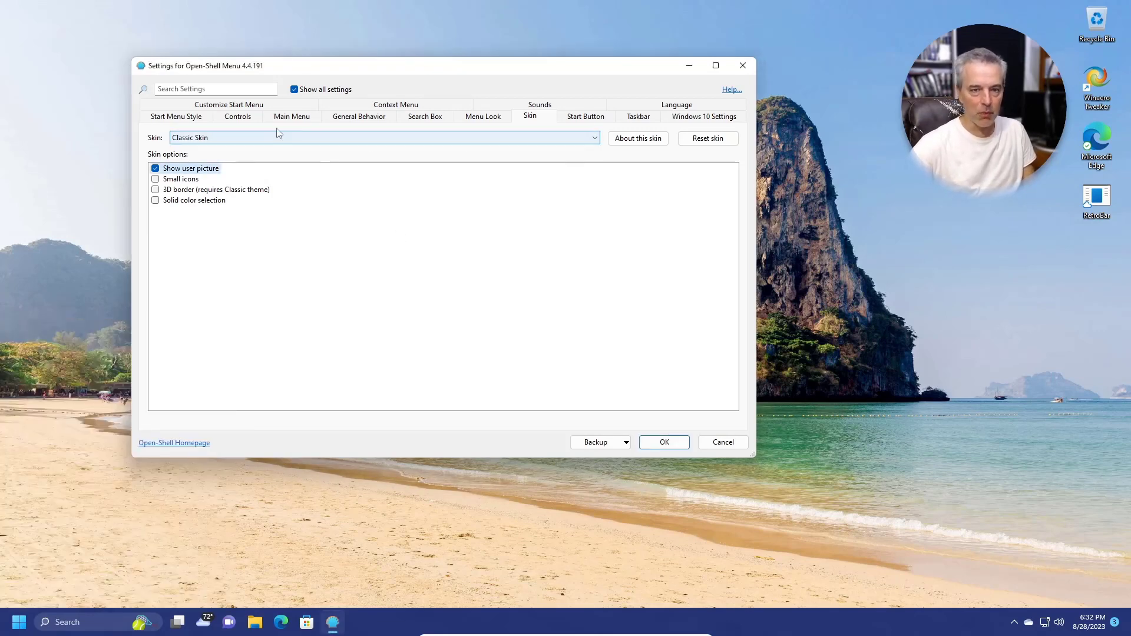
pyautogui.click(187, 116)
pyautogui.click(288, 220)
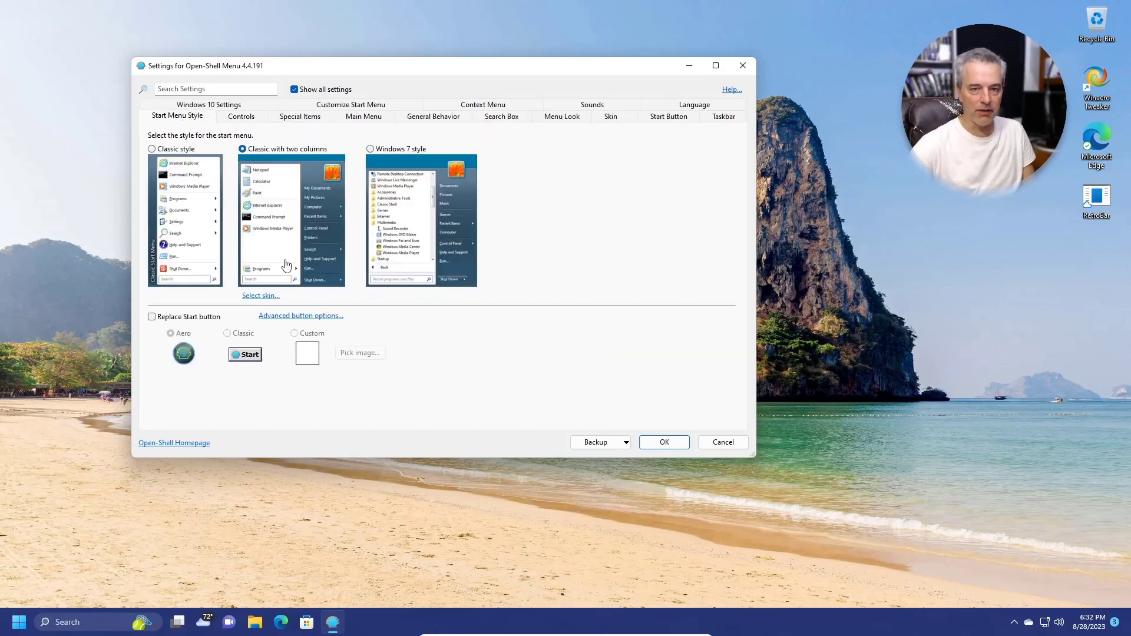
# Step: Apply the Full Glass skin to the two-column menu and make it more transparent
pyautogui.click(268, 295)
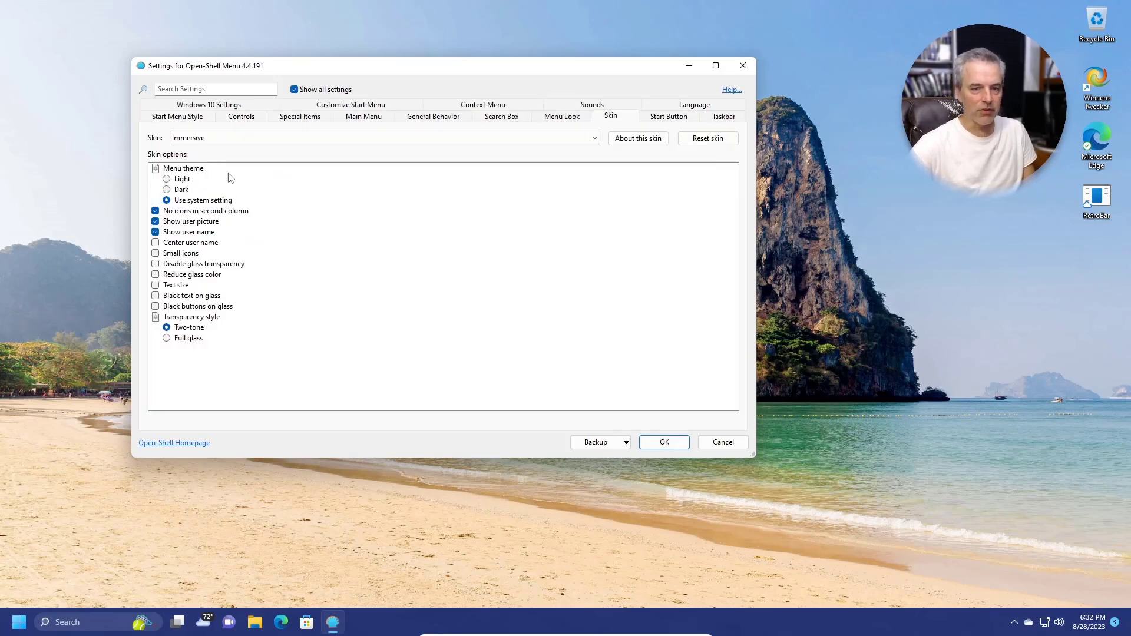
pyautogui.click(249, 141)
pyautogui.click(250, 168)
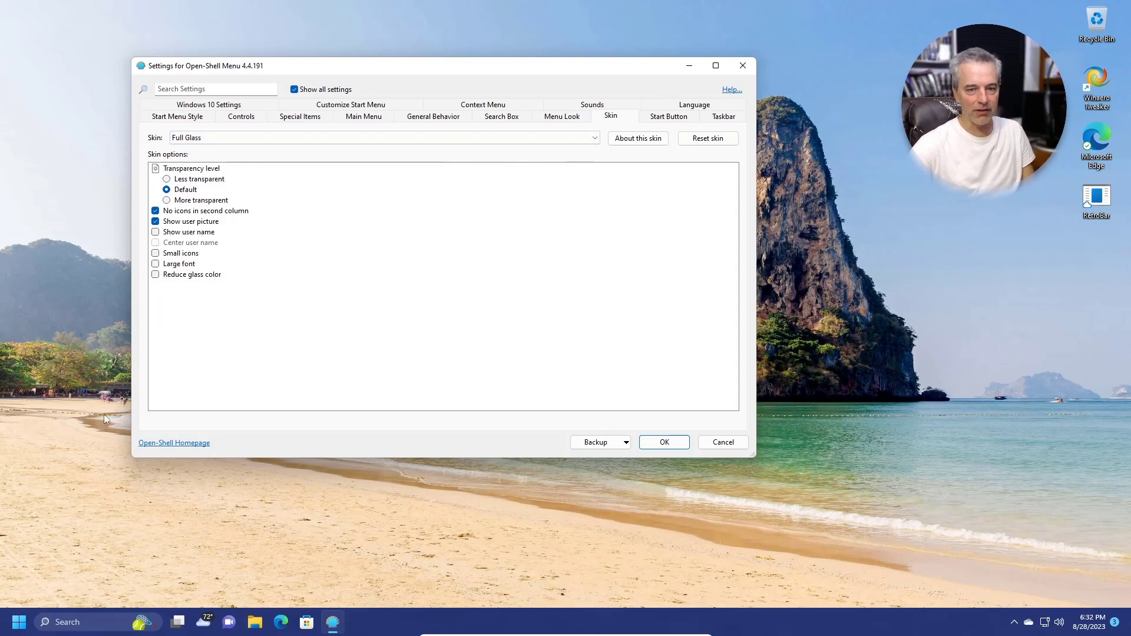
pyautogui.click(19, 621)
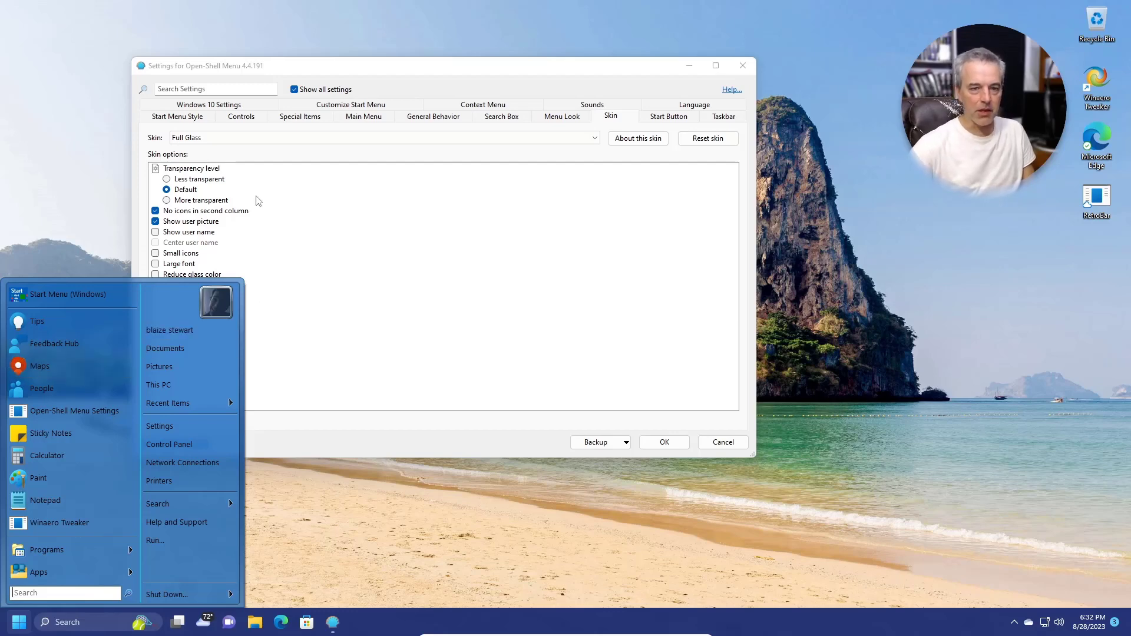
pyautogui.click(213, 201)
# Step: Compare the Windows Aero skin, then switch back to Full Glass
pyautogui.click(248, 144)
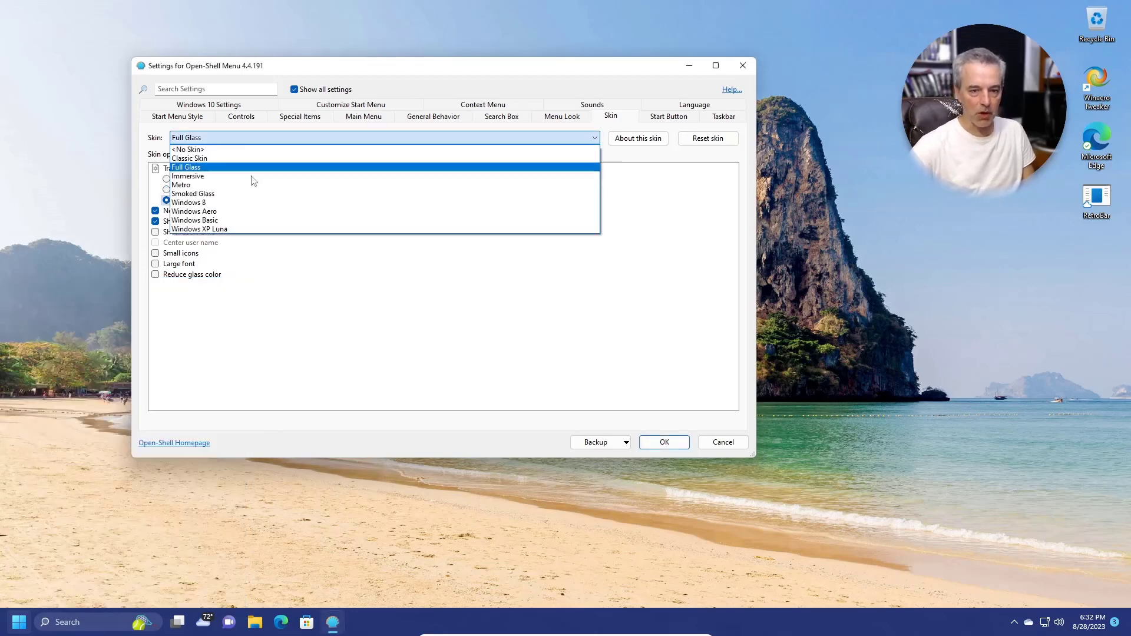
pyautogui.click(246, 215)
pyautogui.click(19, 622)
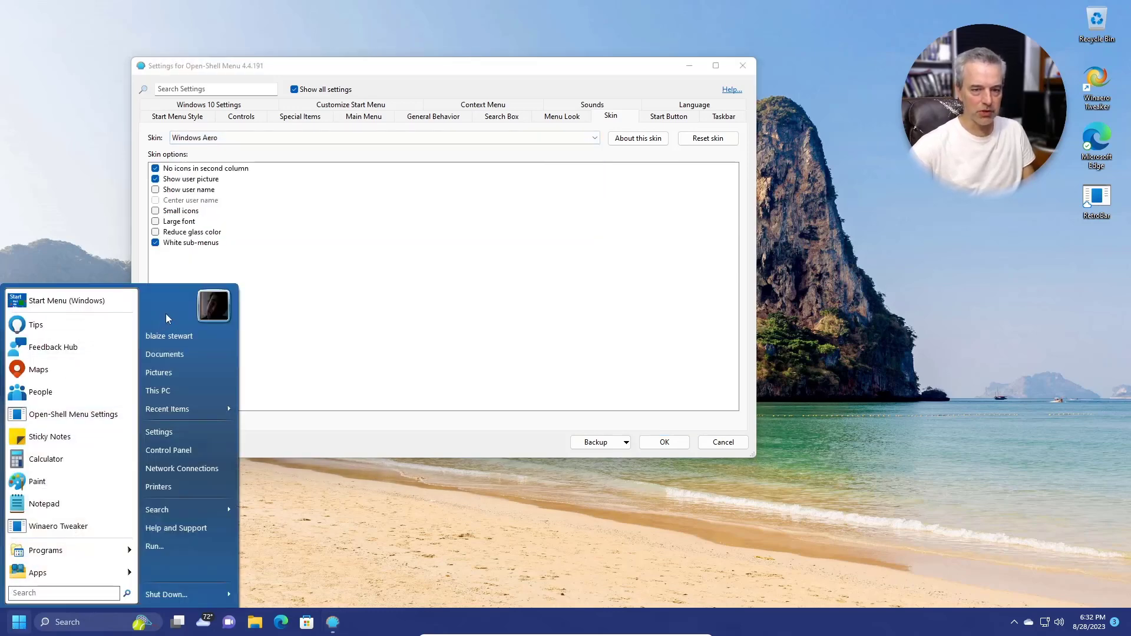
pyautogui.click(323, 136)
pyautogui.click(299, 169)
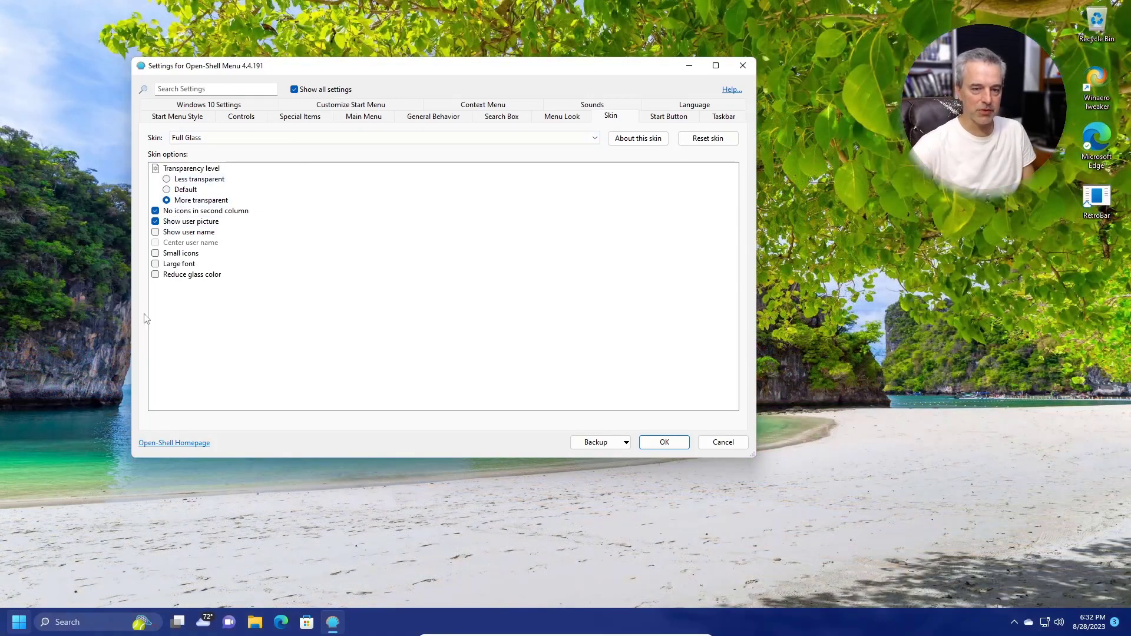
pyautogui.click(19, 622)
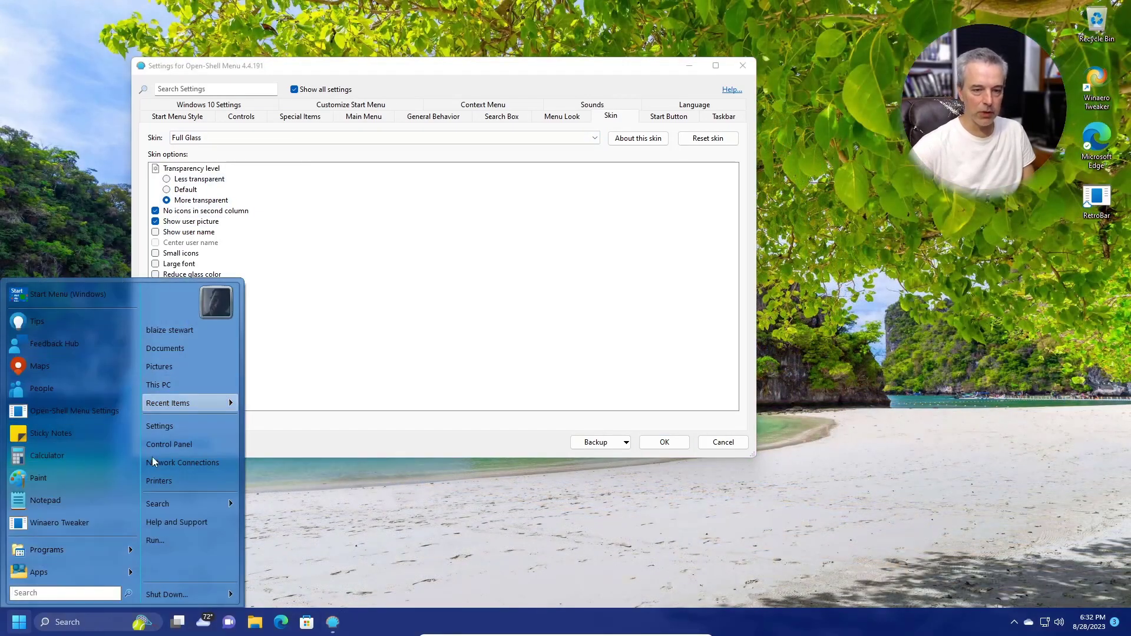
pyautogui.click(389, 258)
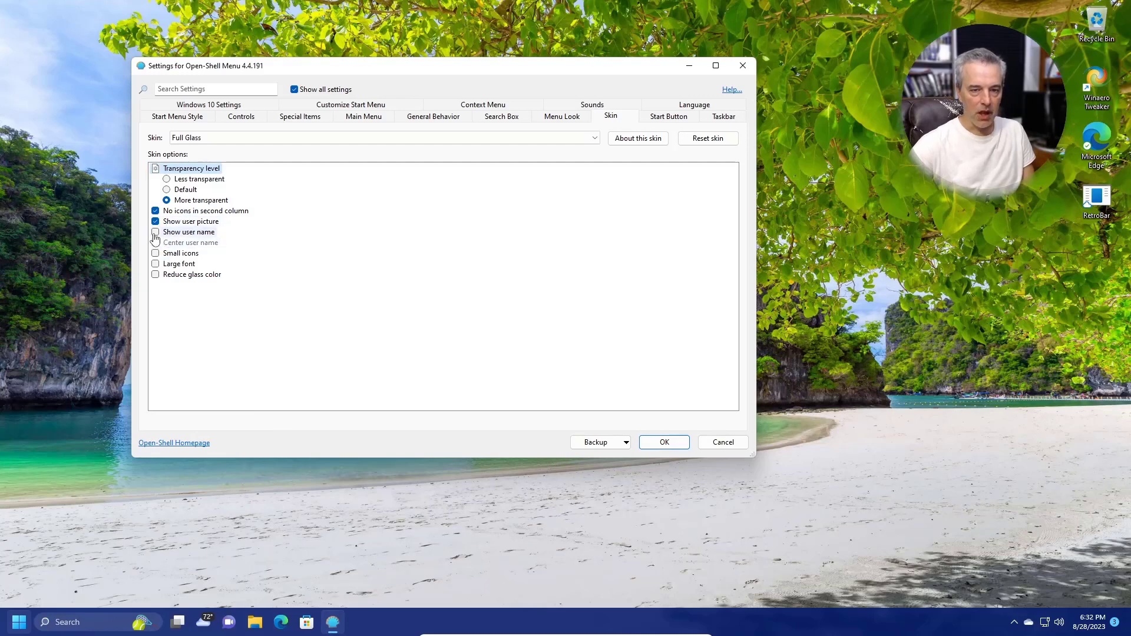
# Step: Turn on Large font and Reduce glass color for the Full Glass menu
pyautogui.click(156, 264)
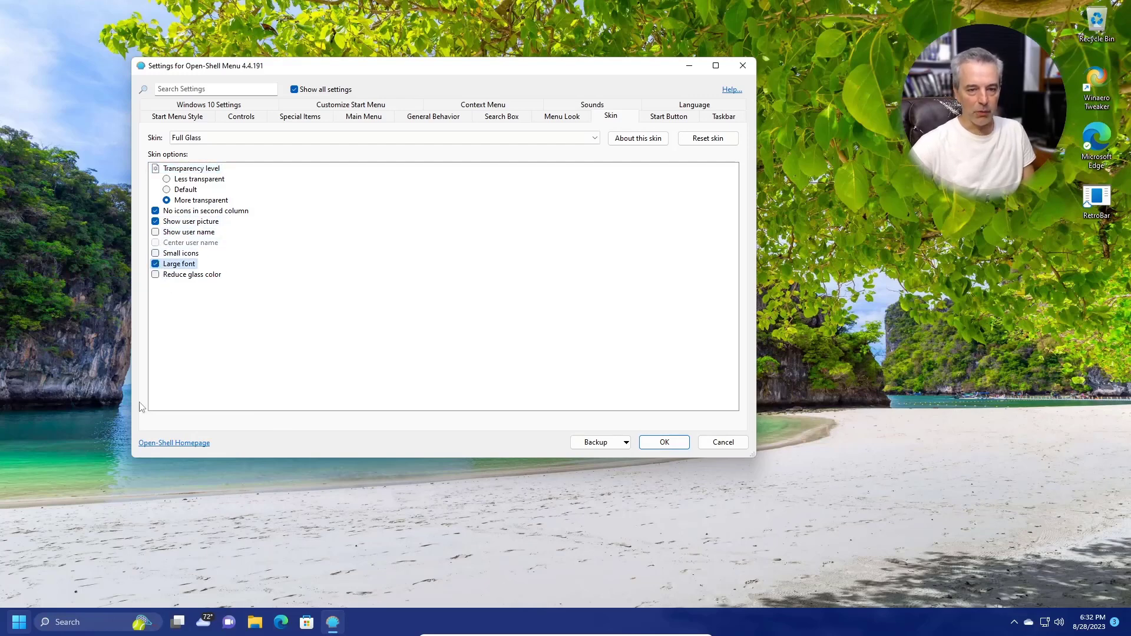
pyautogui.click(31, 622)
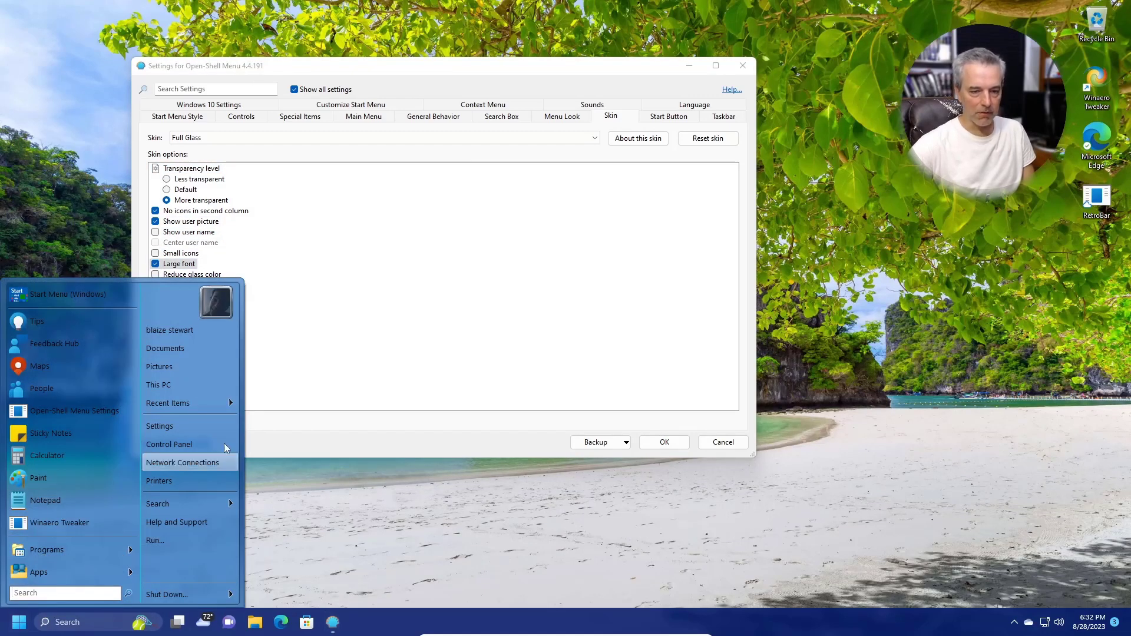
pyautogui.click(463, 276)
pyautogui.click(158, 277)
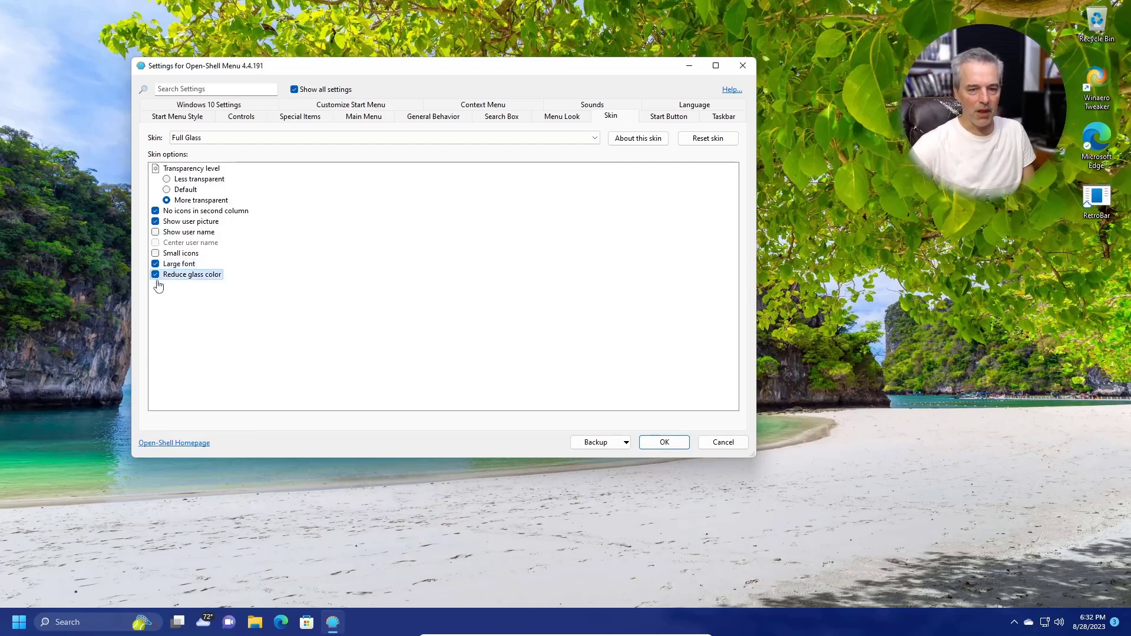
pyautogui.click(18, 622)
pyautogui.click(380, 364)
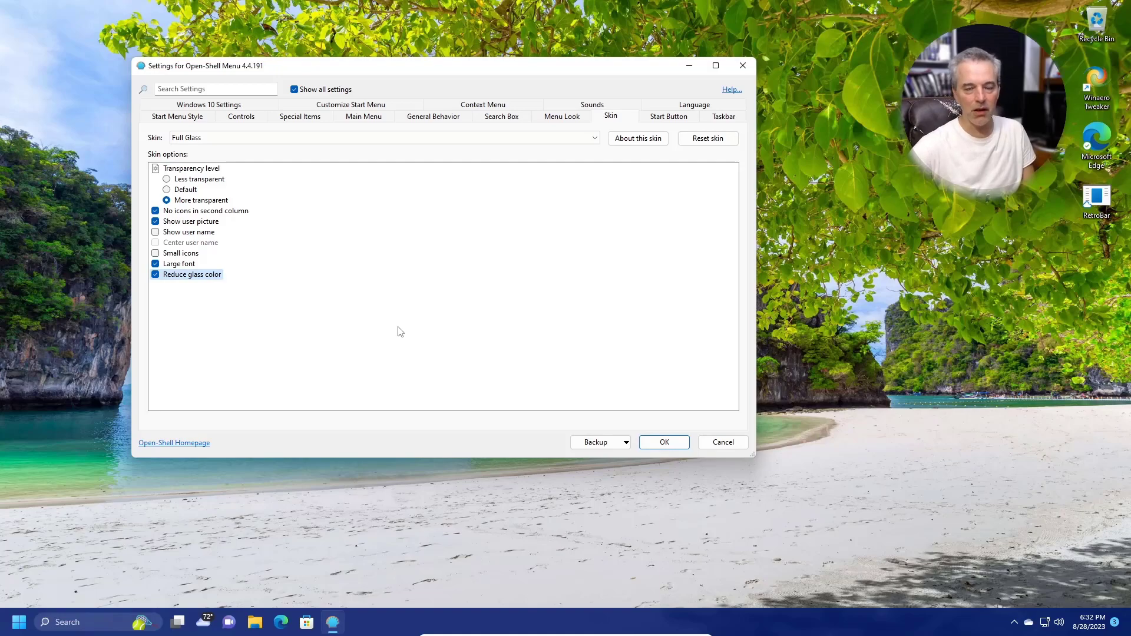
# Step: Try the Windows XP Luna skin, return to Full Glass, and show the Taskbar settings
pyautogui.click(593, 139)
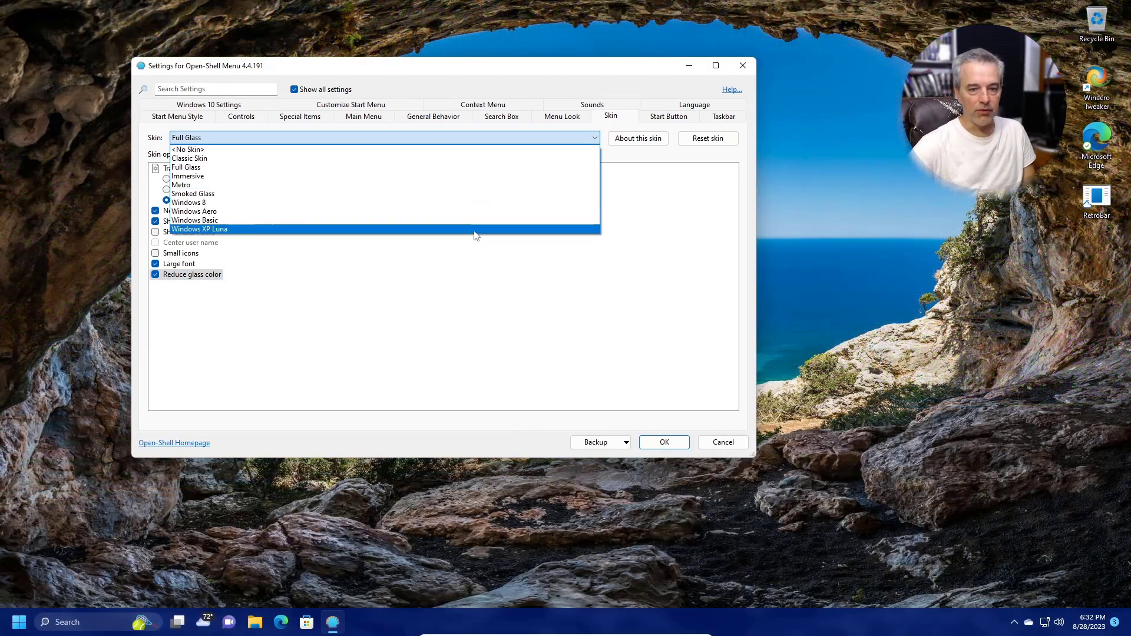
pyautogui.click(475, 229)
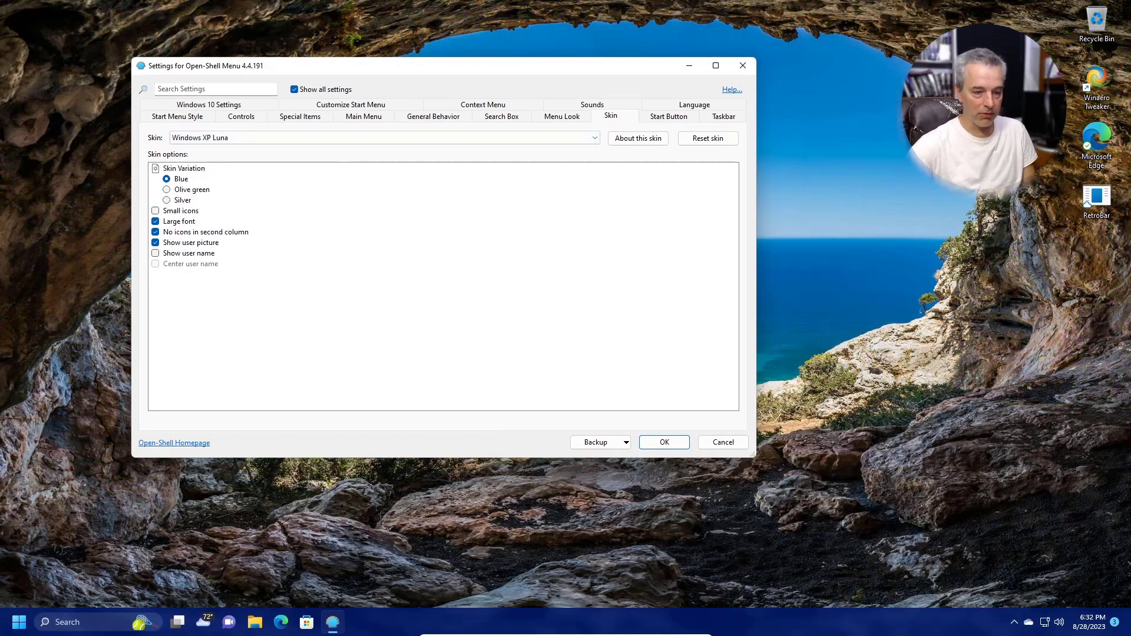
pyautogui.click(19, 622)
pyautogui.click(18, 629)
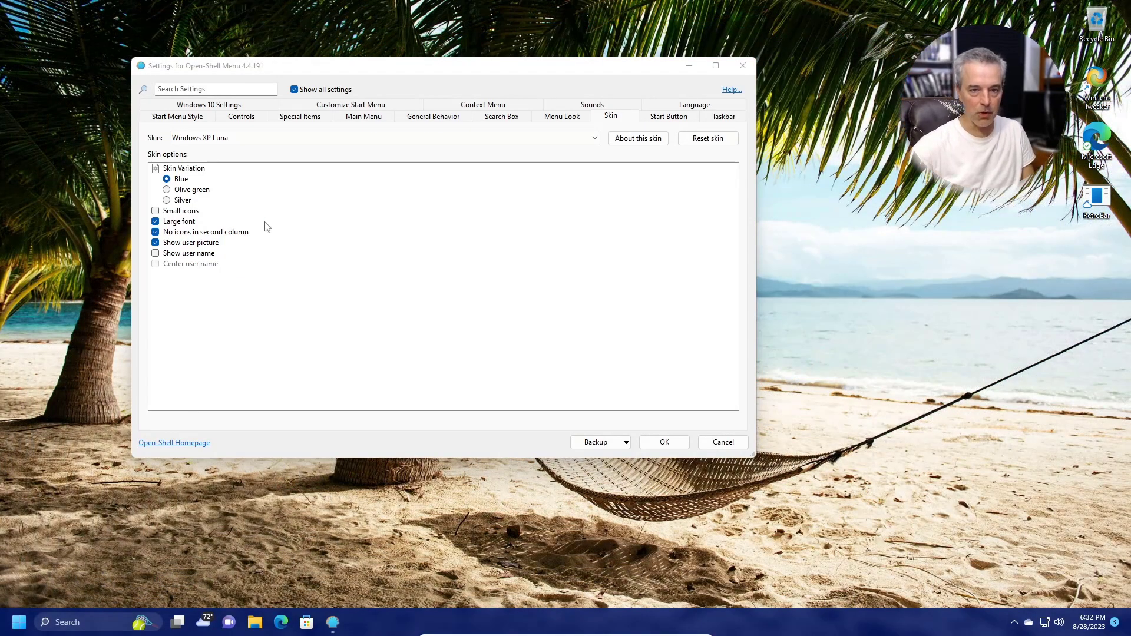
pyautogui.click(336, 139)
pyautogui.click(359, 347)
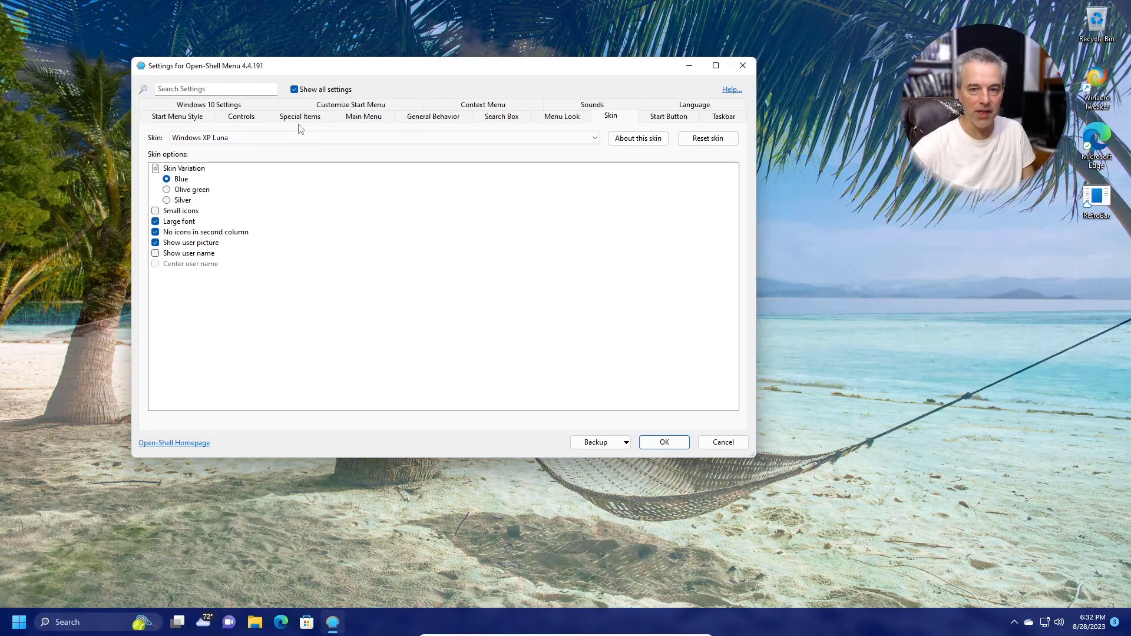
pyautogui.click(300, 138)
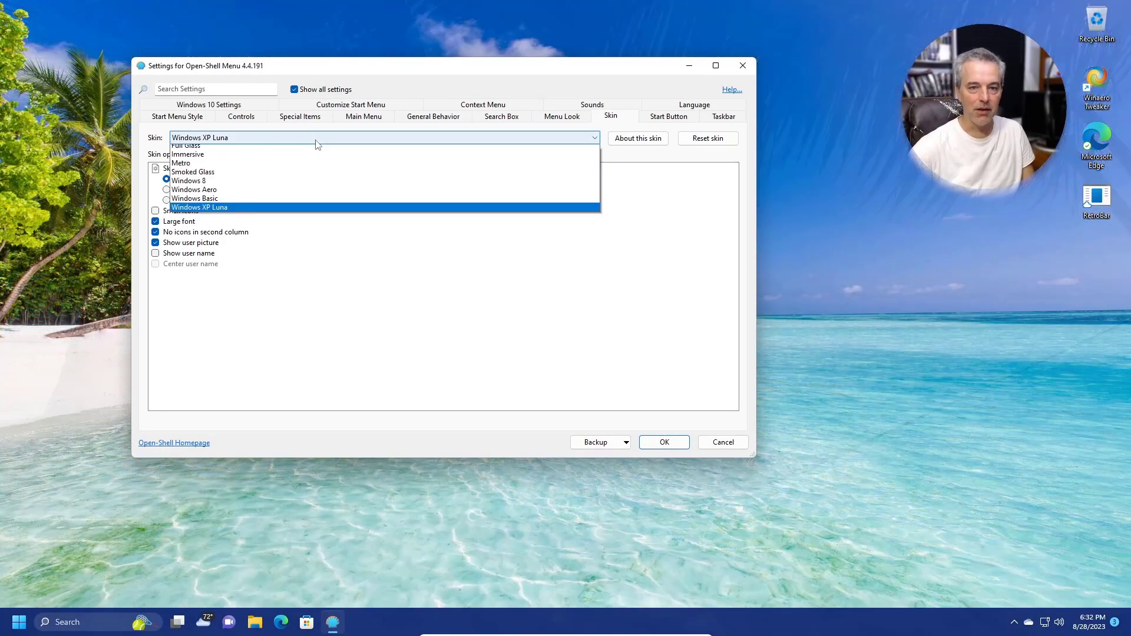
pyautogui.click(303, 170)
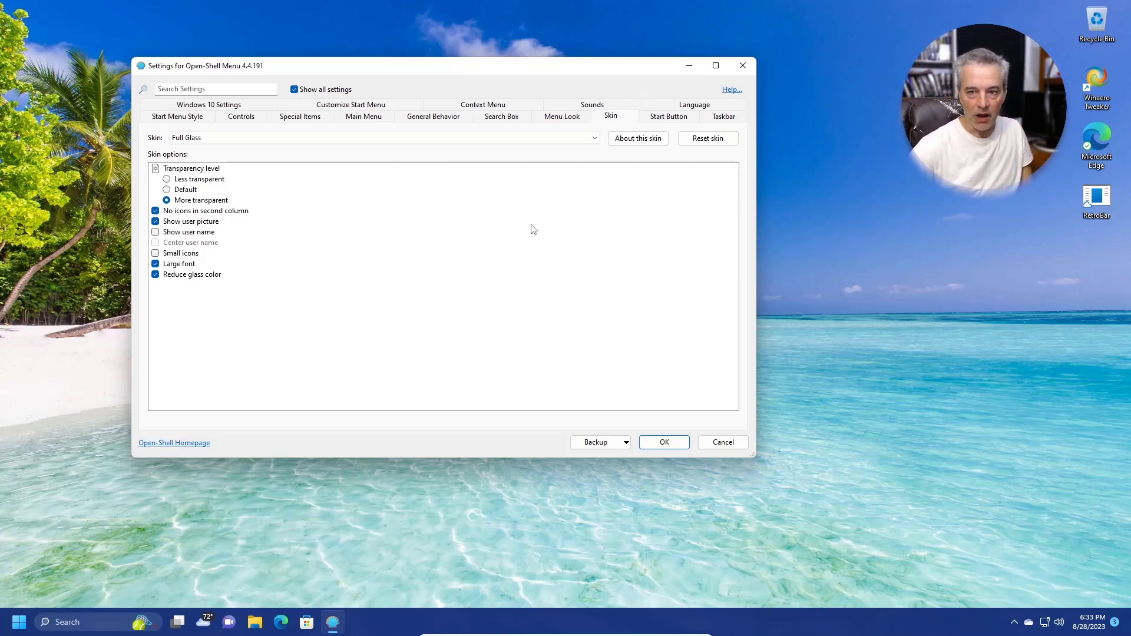
pyautogui.click(723, 116)
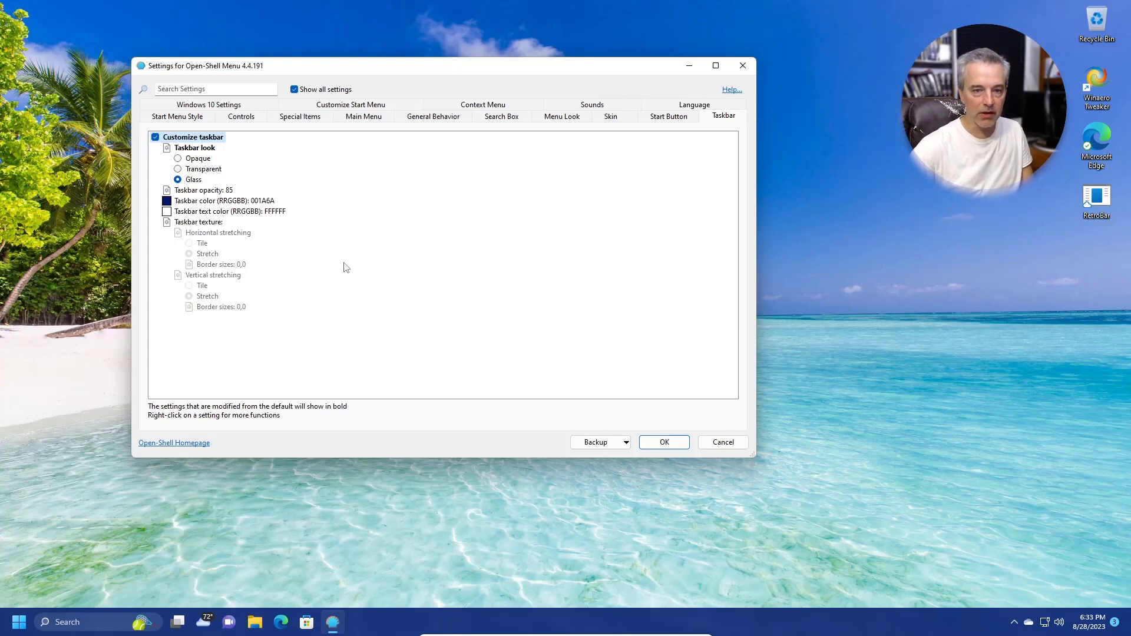
# Step: Try the Opaque, Transparent and Glass taskbar looks, setting taskbar opacity to 10
pyautogui.click(191, 160)
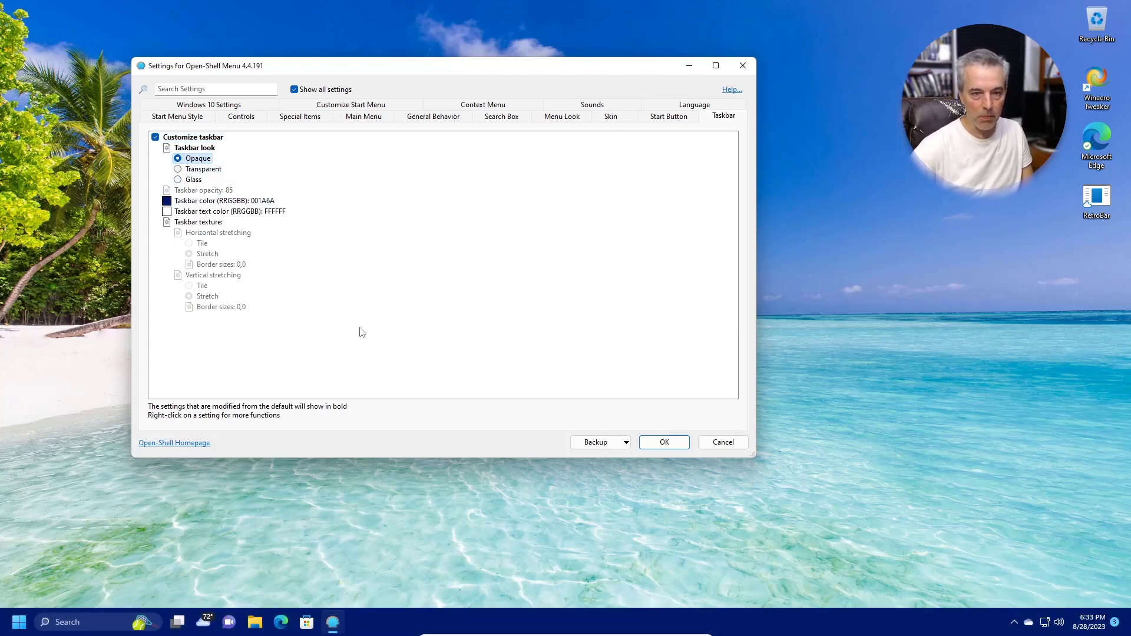
pyautogui.click(187, 169)
pyautogui.click(181, 179)
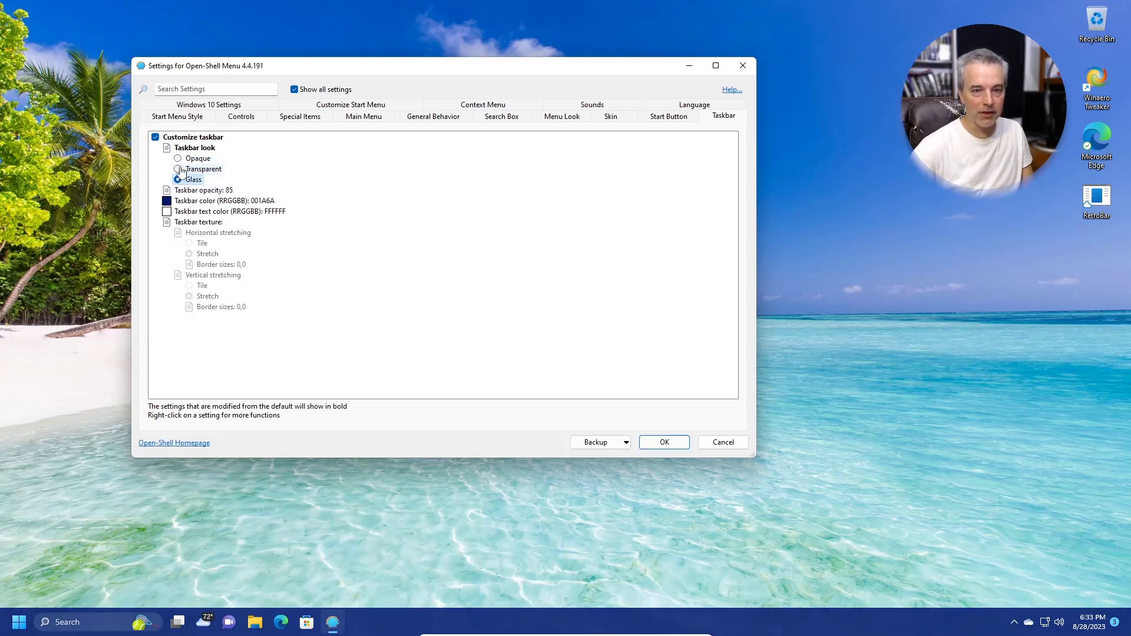
pyautogui.click(189, 190)
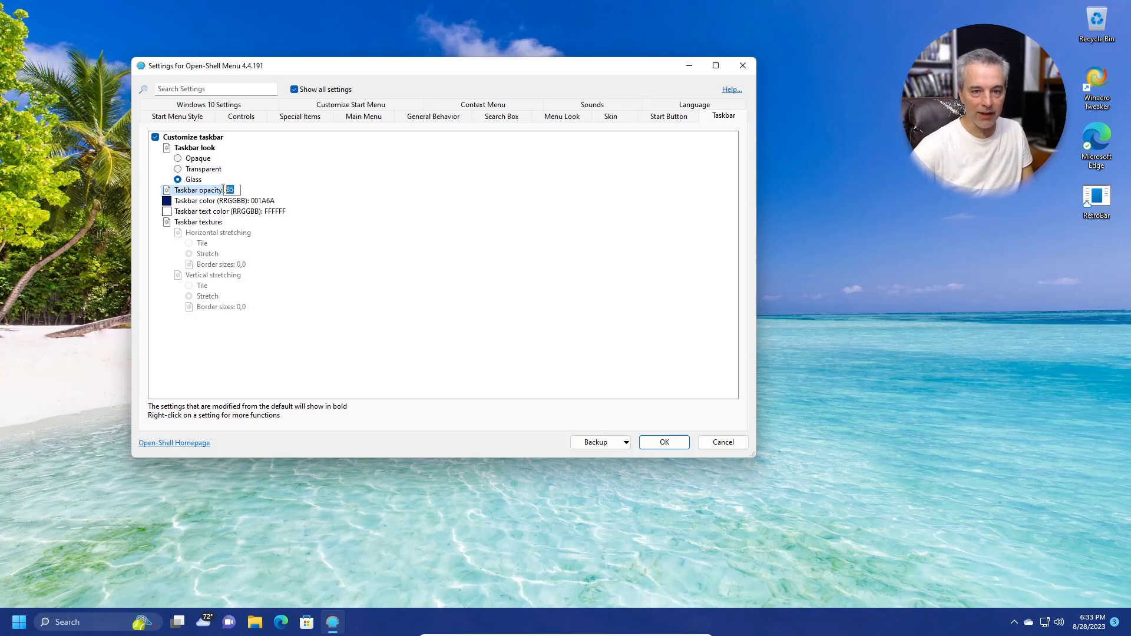
pyautogui.write('100')
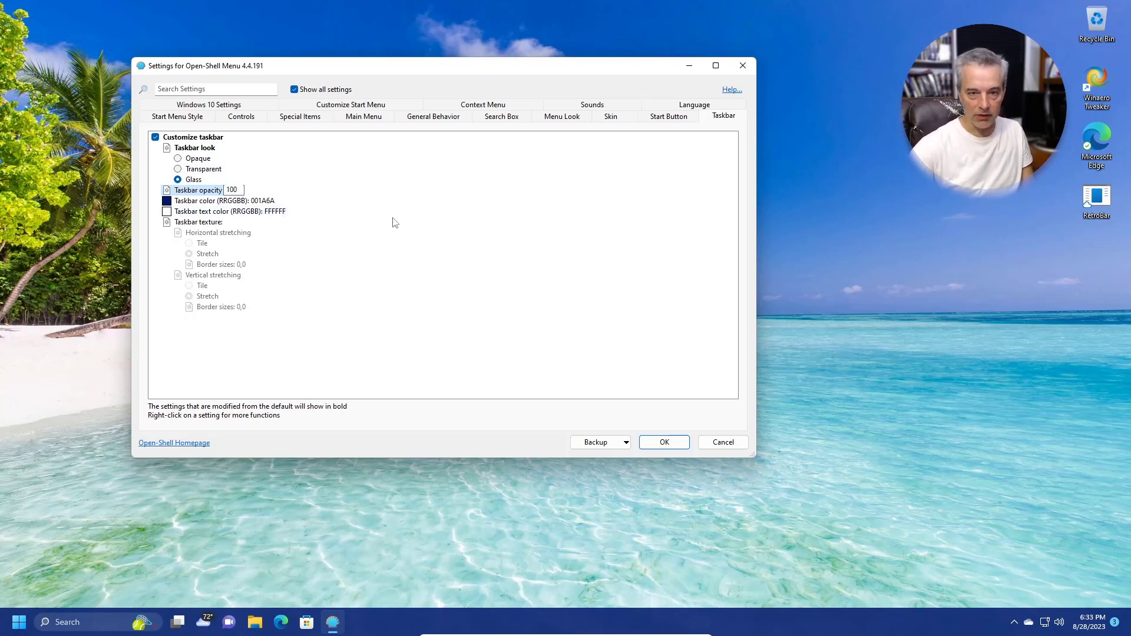
pyautogui.press('BackSpace')
pyautogui.press('BackSpace')
pyautogui.click(189, 169)
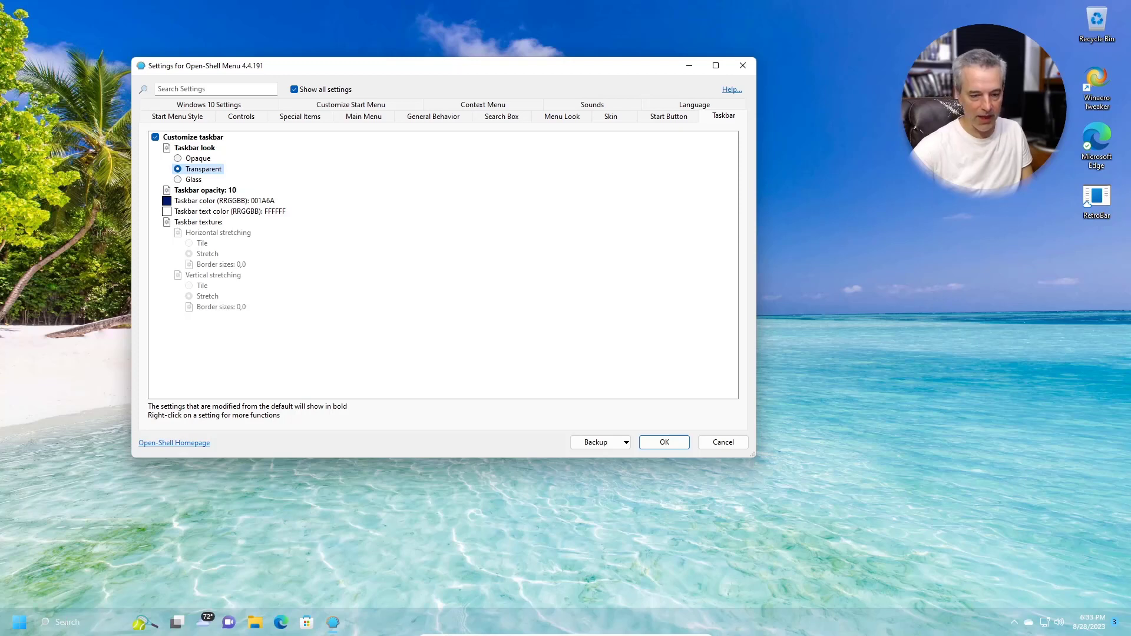
pyautogui.click(181, 182)
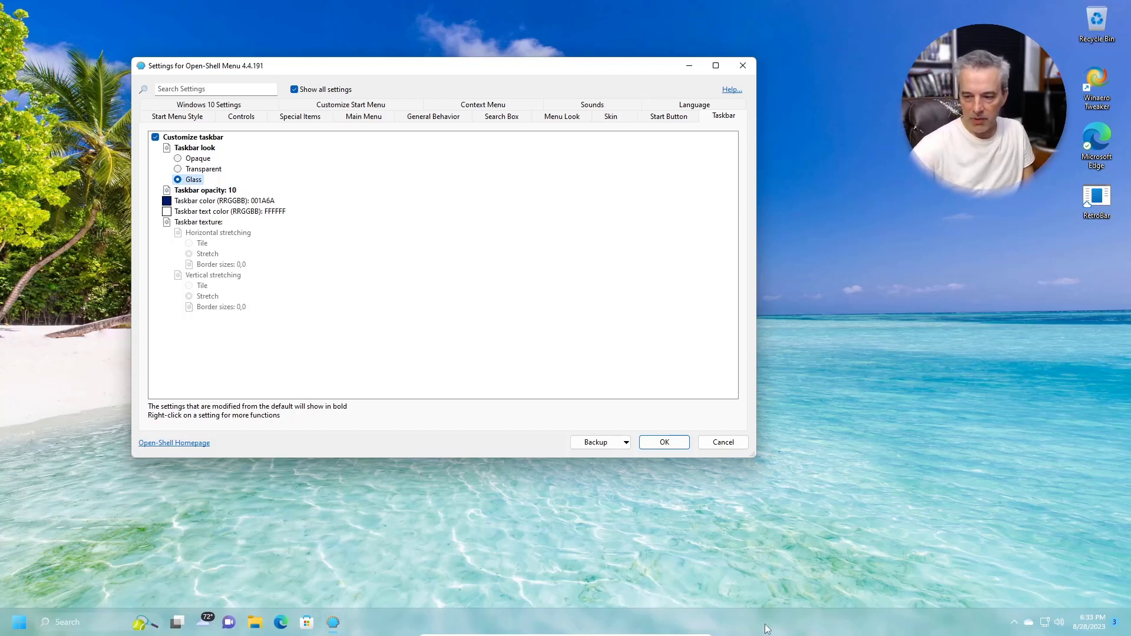
# Step: Reposition the settings window and compare Opaque, Transparent and Glass taskbar looks again
pyautogui.moveTo(513, 71); pyautogui.dragTo(532, 110)
pyautogui.click(198, 208)
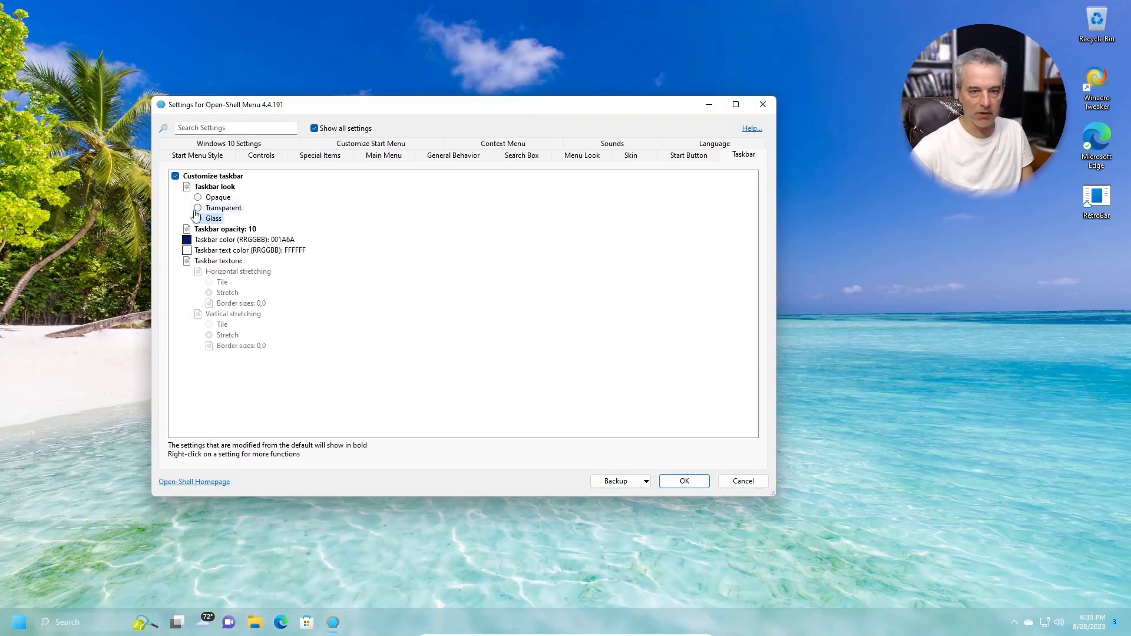
pyautogui.moveTo(417, 112)
pyautogui.mouseDown()
pyautogui.moveTo(488, 265)
pyautogui.moveTo(425, 92)
pyautogui.mouseUp()
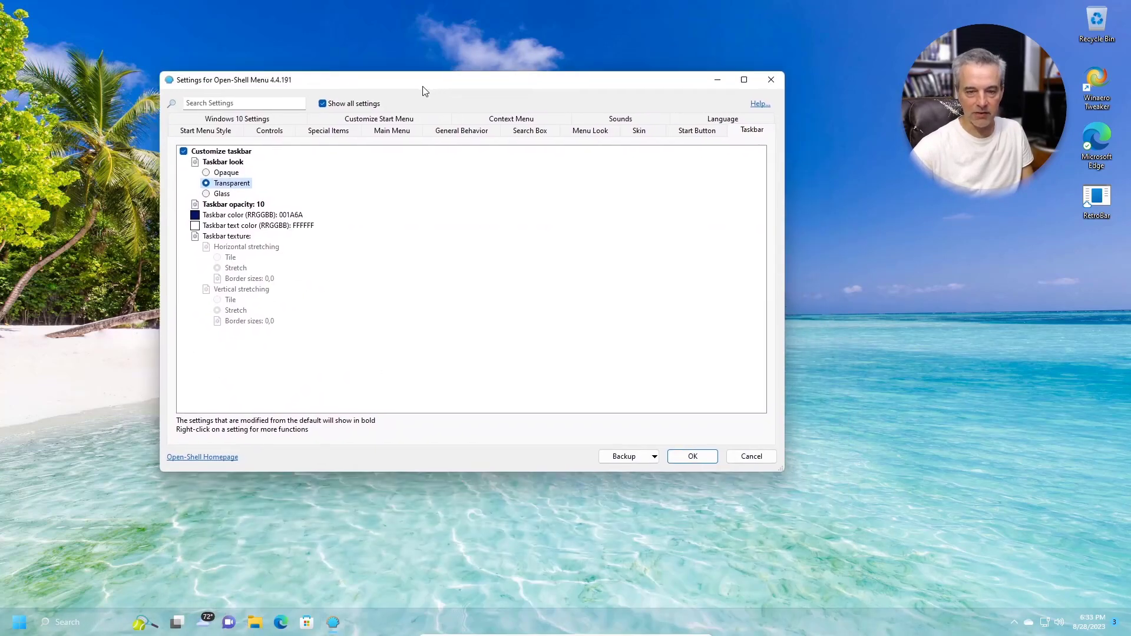
pyautogui.click(207, 173)
pyautogui.click(206, 184)
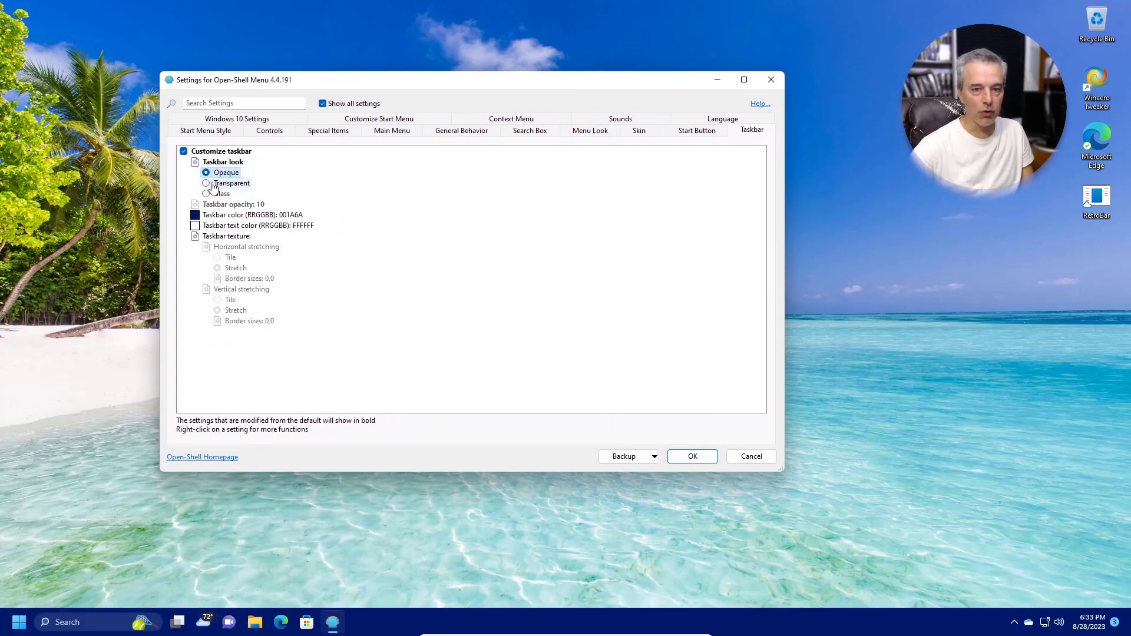
pyautogui.click(206, 194)
pyautogui.click(206, 183)
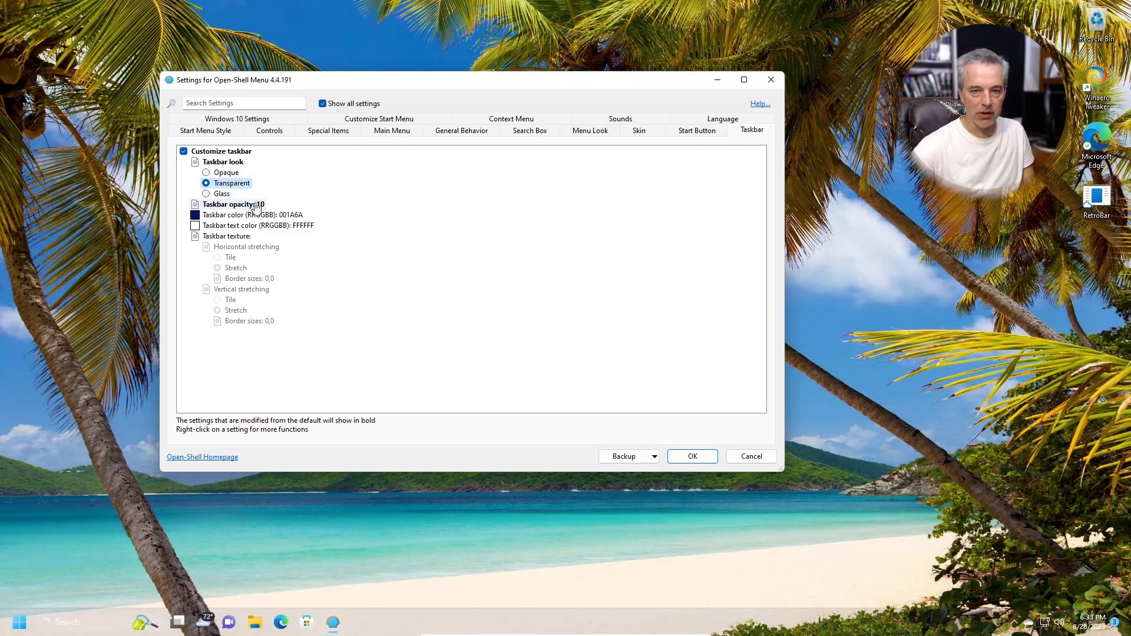
# Step: Settle on the Glass taskbar look and show the Search Box settings
pyautogui.click(214, 196)
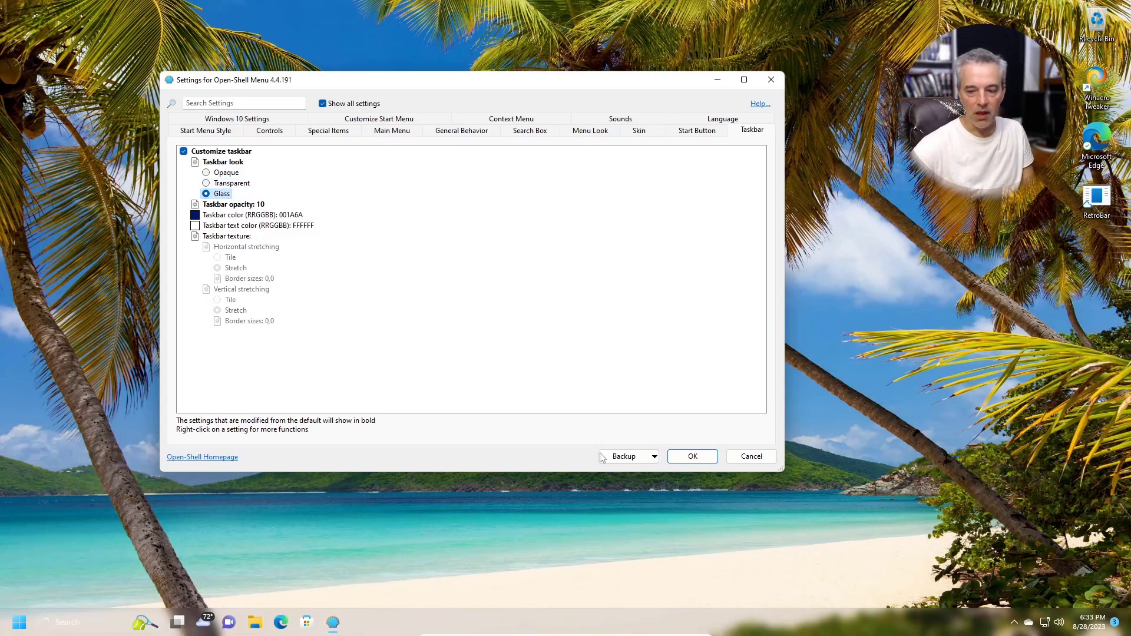
pyautogui.moveTo(567, 86); pyautogui.dragTo(606, 101)
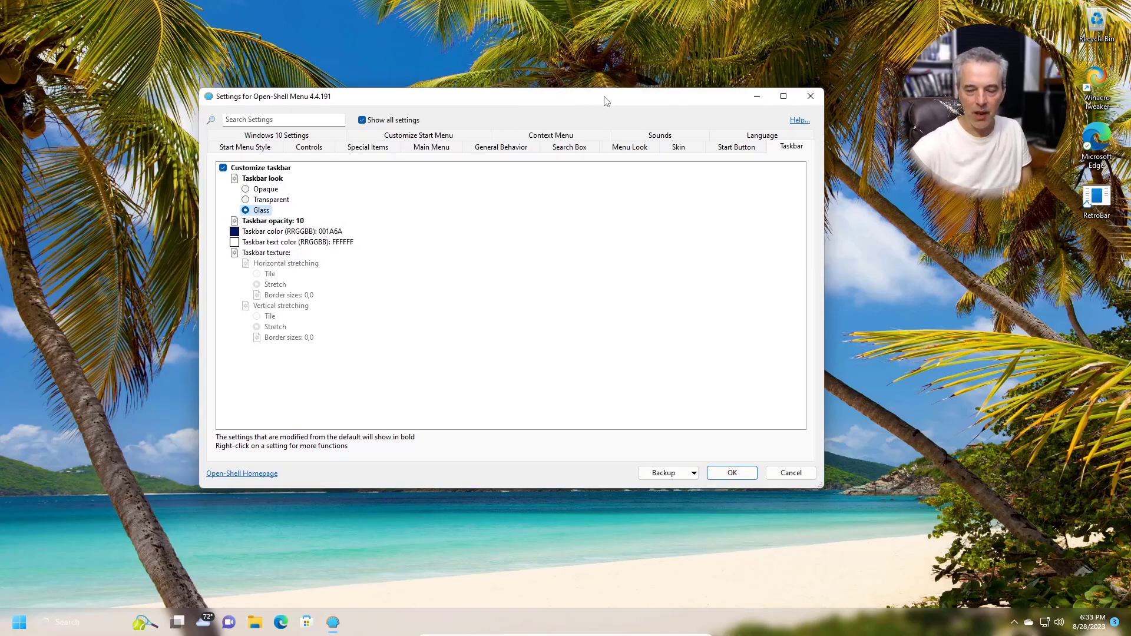
pyautogui.moveTo(628, 105); pyautogui.dragTo(618, 89)
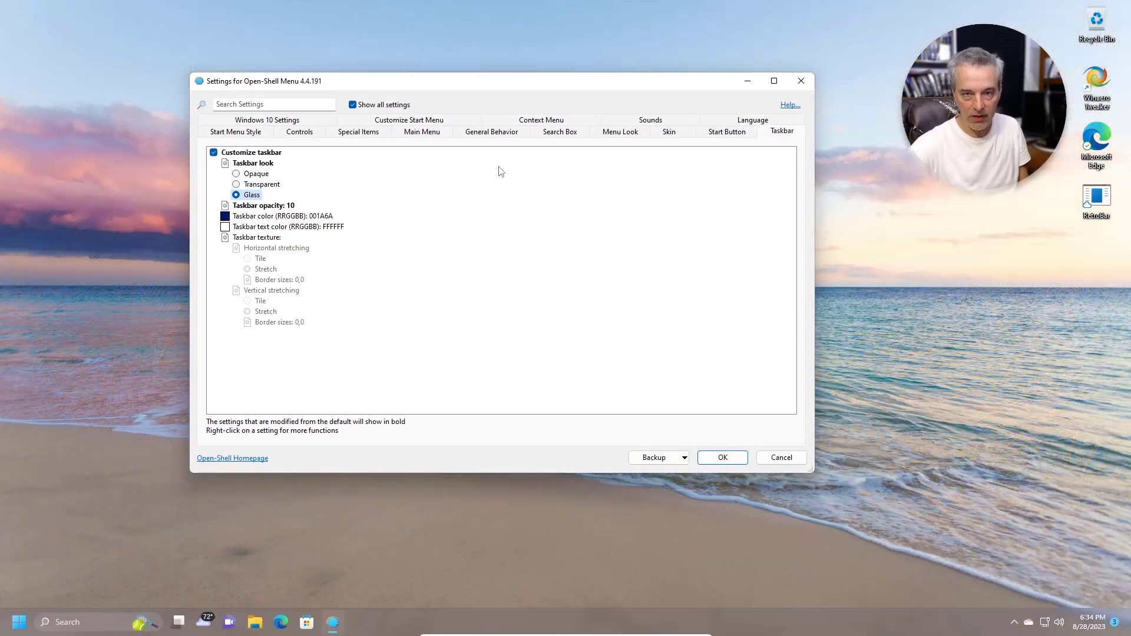
pyautogui.click(552, 137)
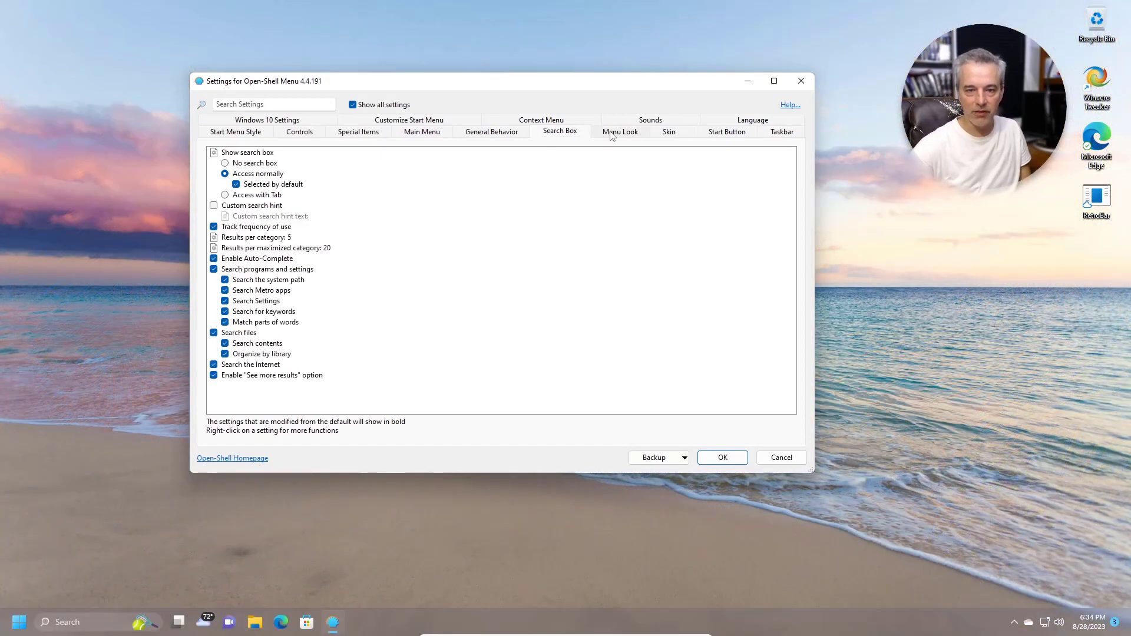
# Step: Browse the Menu Look, Start Button and Special Items settings, then open the Start menu
pyautogui.click(613, 134)
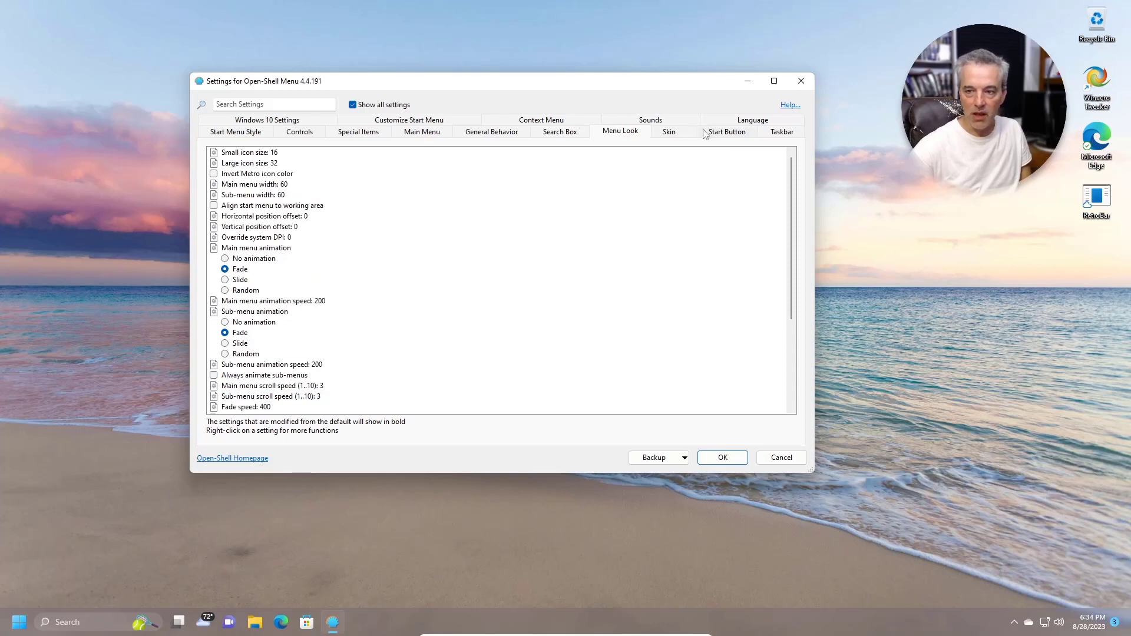
pyautogui.click(721, 134)
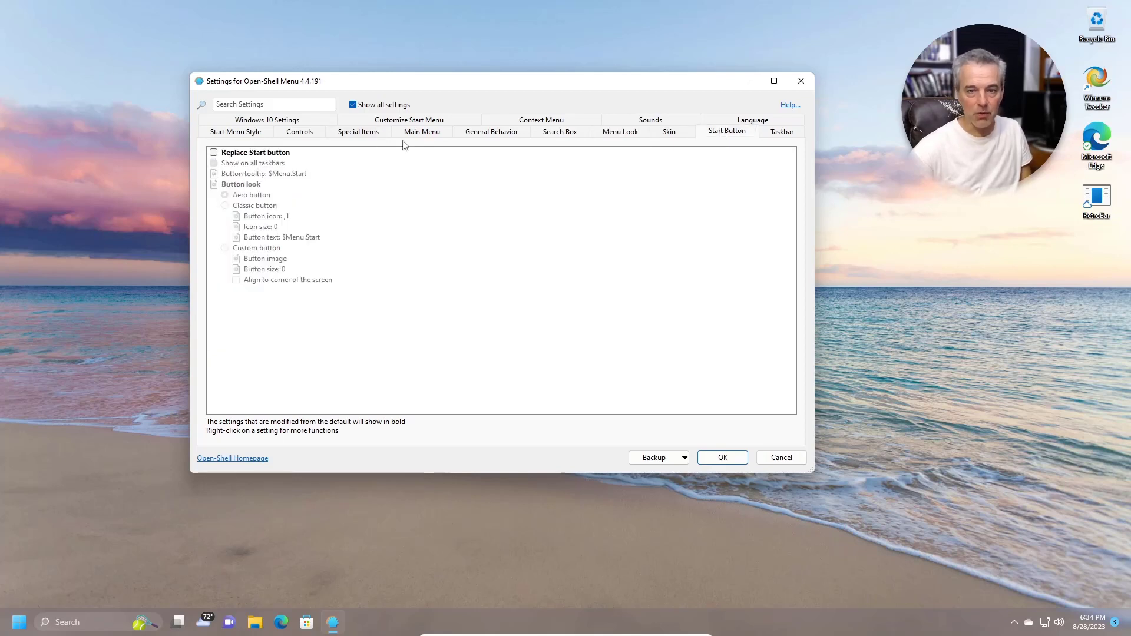
pyautogui.click(377, 135)
pyautogui.scroll(-7, 404, 253)
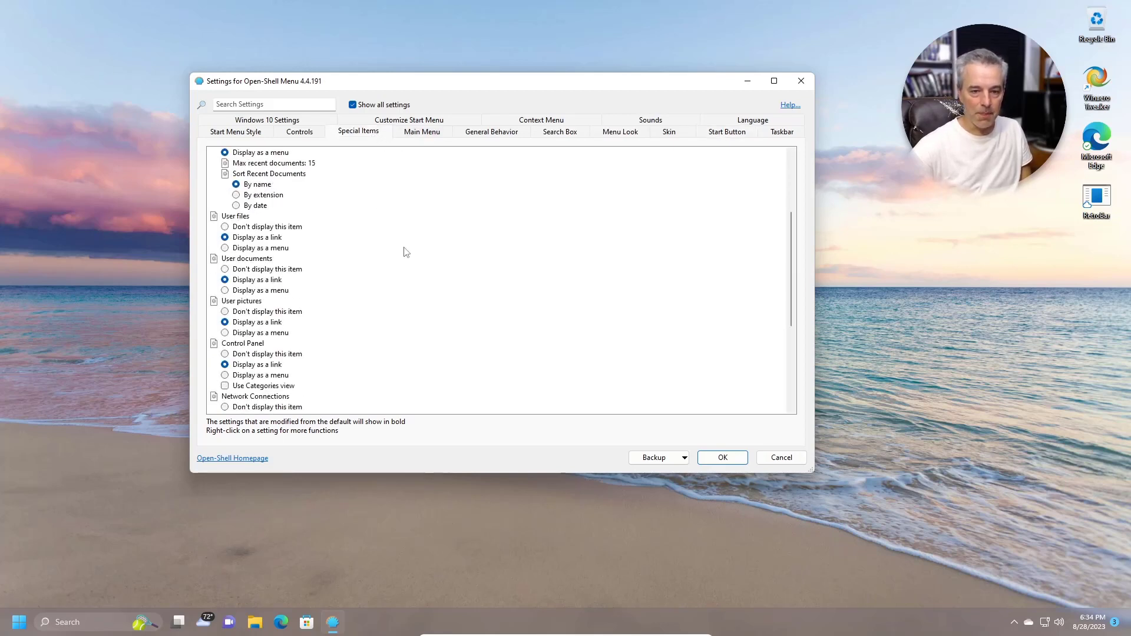
pyautogui.scroll(7, 407, 253)
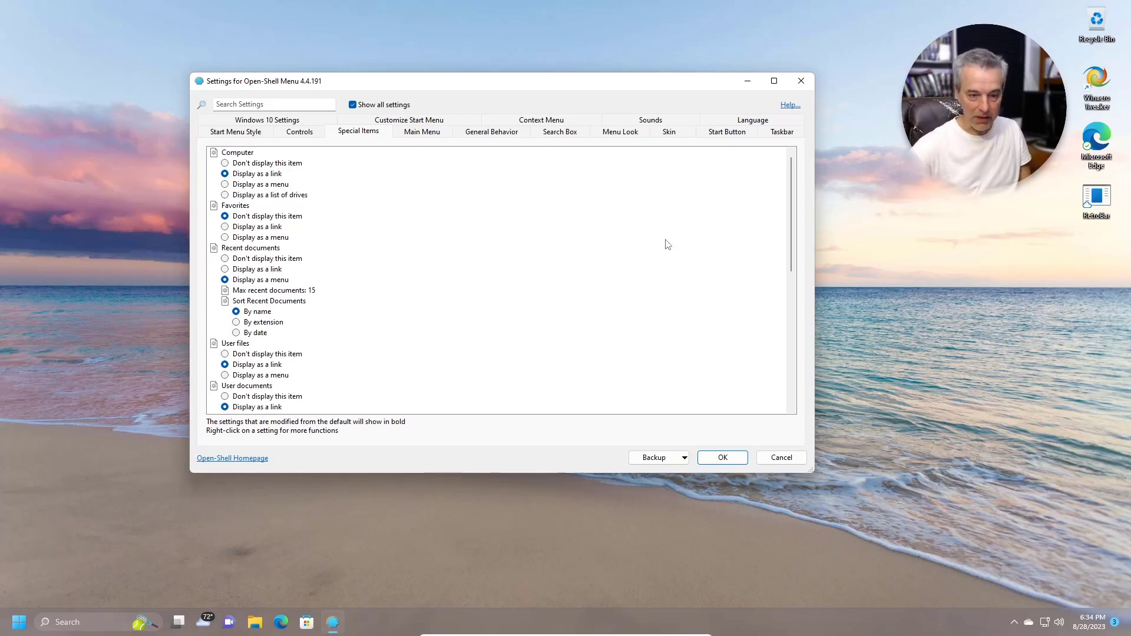
pyautogui.click(19, 622)
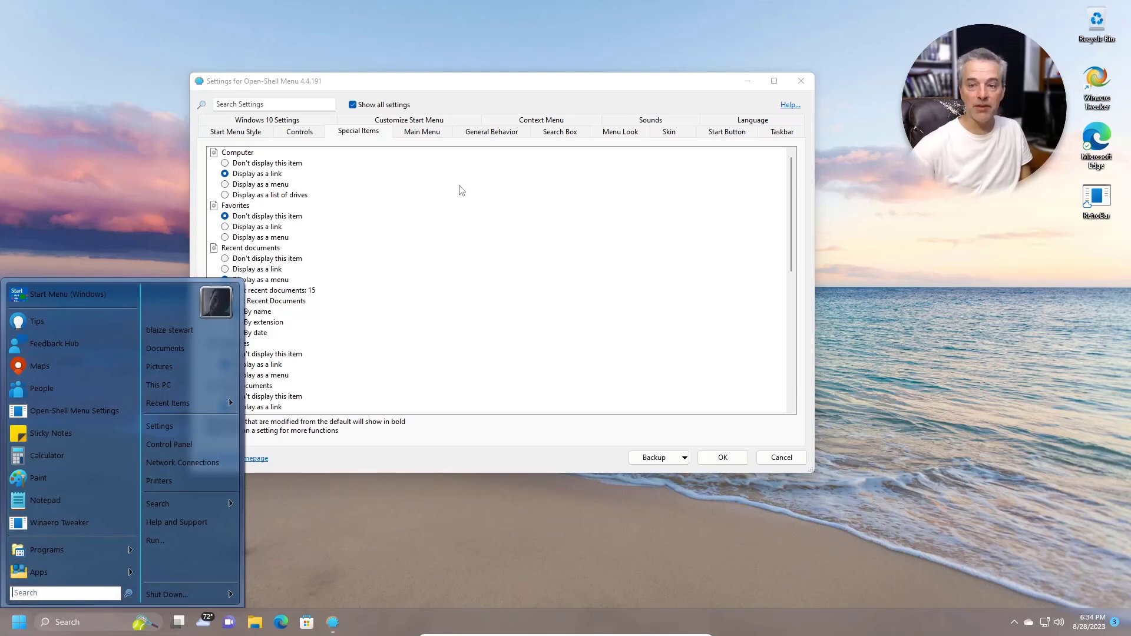
# Step: Close the classic Start menu by clicking away from it
pyautogui.click(601, 281)
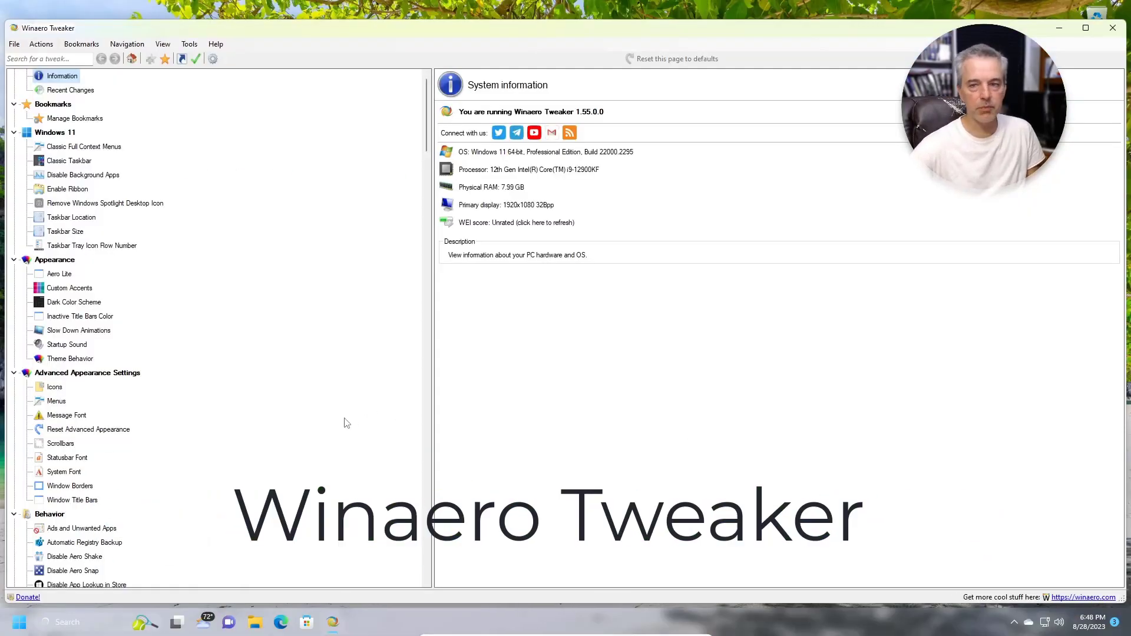
pyautogui.scroll(-15, 285, 356)
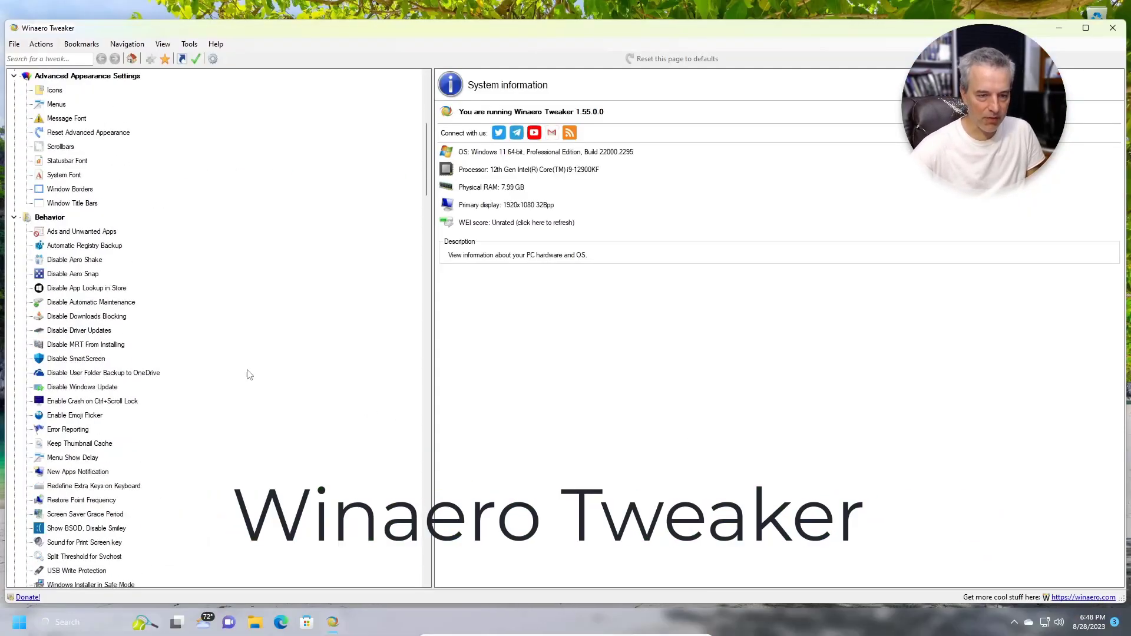
pyautogui.scroll(-5, 353, 359)
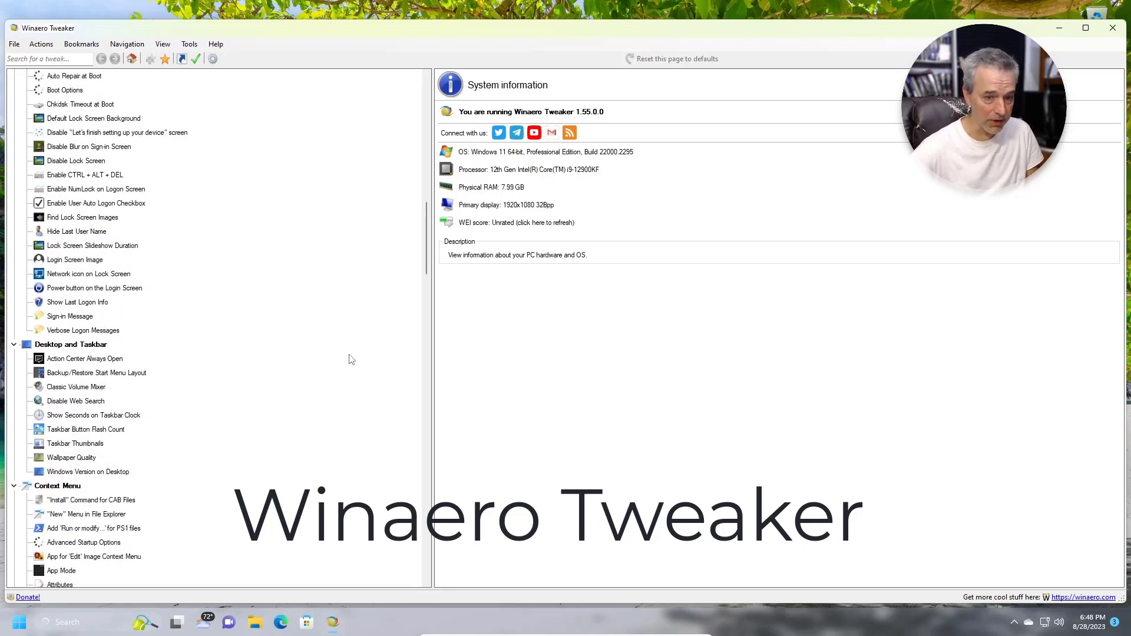
pyautogui.scroll(-8, 353, 358)
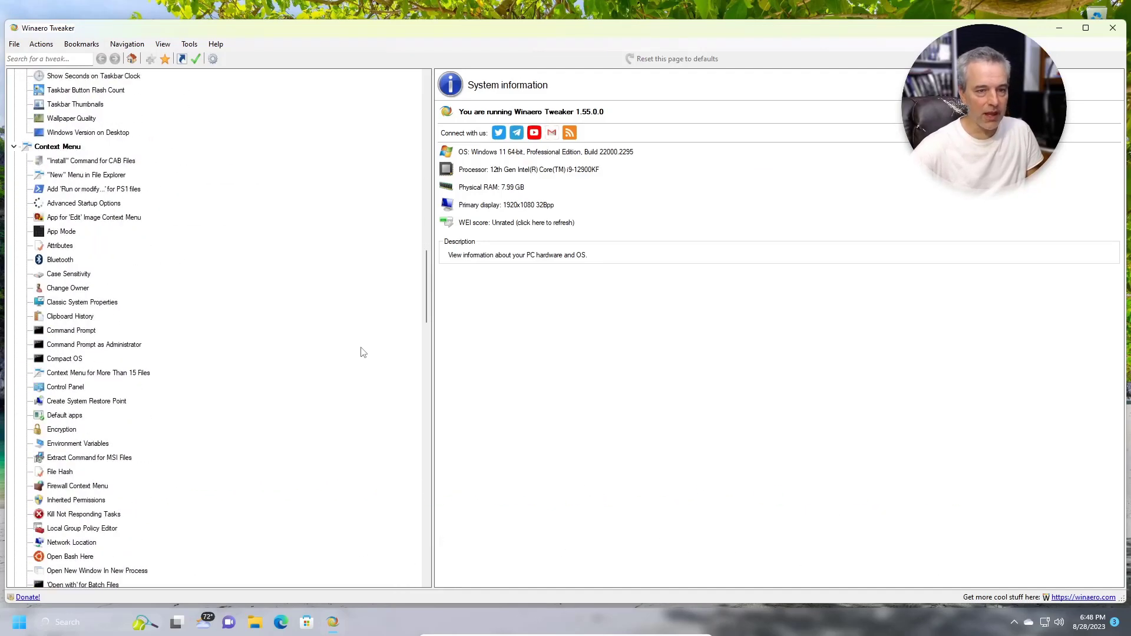
pyautogui.scroll(-1, 363, 350)
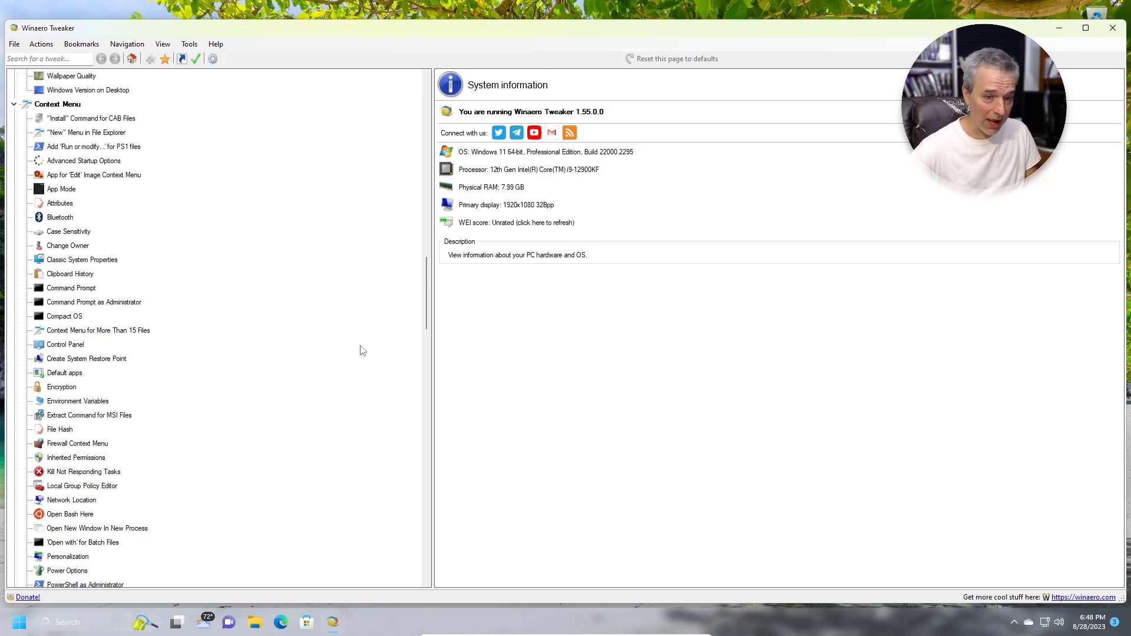
pyautogui.scroll(-16, 362, 353)
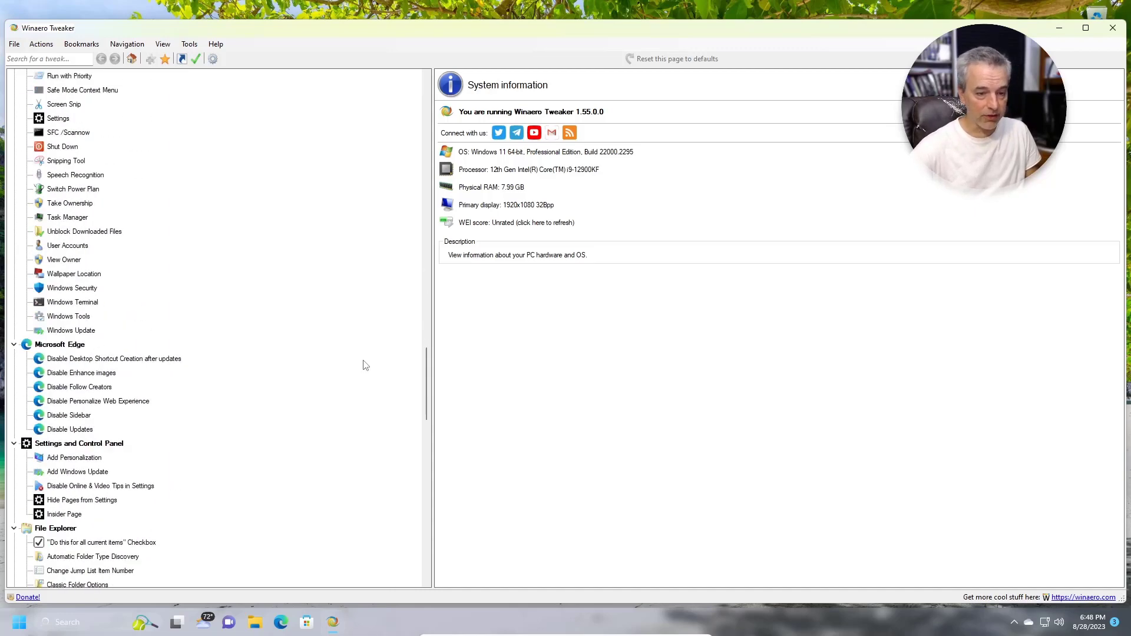
pyautogui.scroll(-1, 364, 365)
pyautogui.scroll(-5, 383, 411)
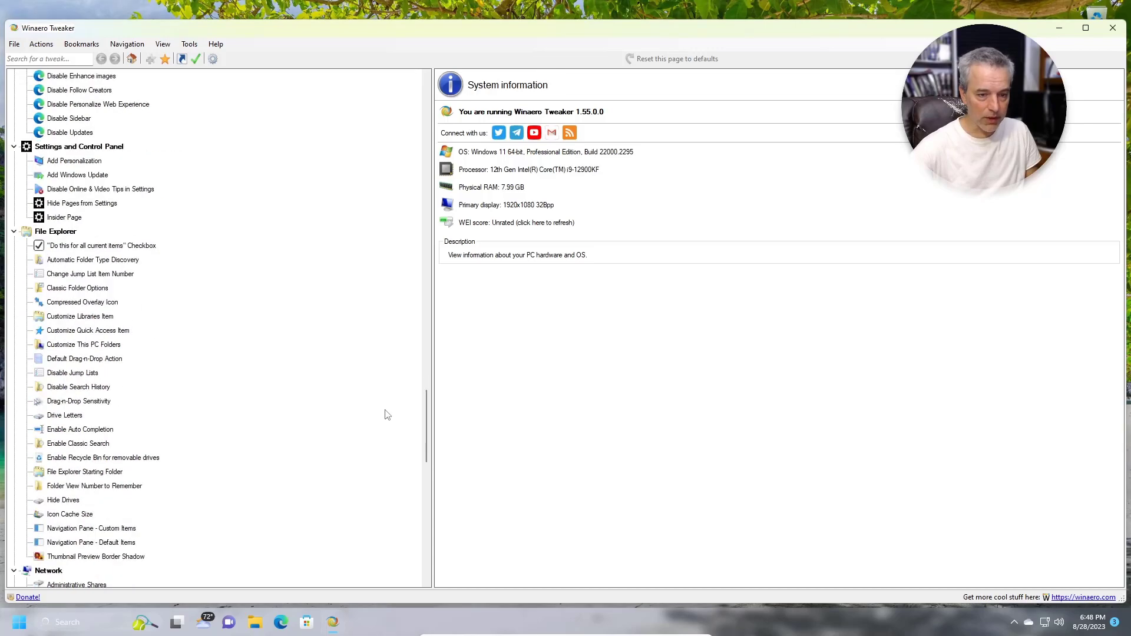
pyautogui.scroll(-1, 390, 424)
pyautogui.moveTo(424, 443); pyautogui.dragTo(414, 560)
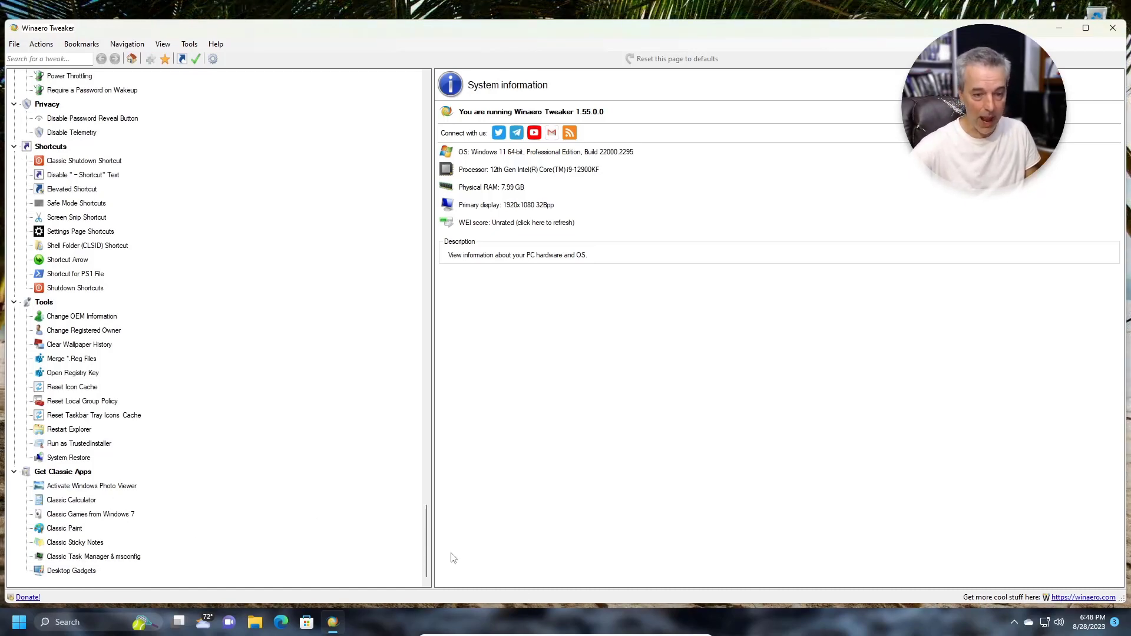
pyautogui.moveTo(427, 556); pyautogui.dragTo(458, 130)
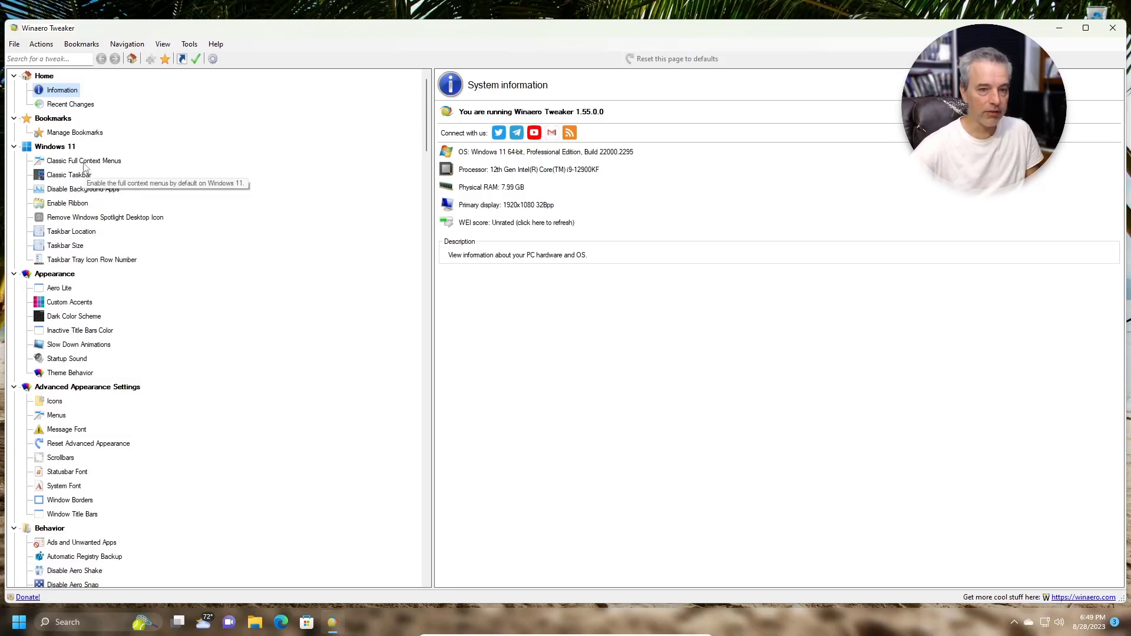
# Step: Enable Classic Full Context Menus and check the desktop right-click menu
pyautogui.click(77, 161)
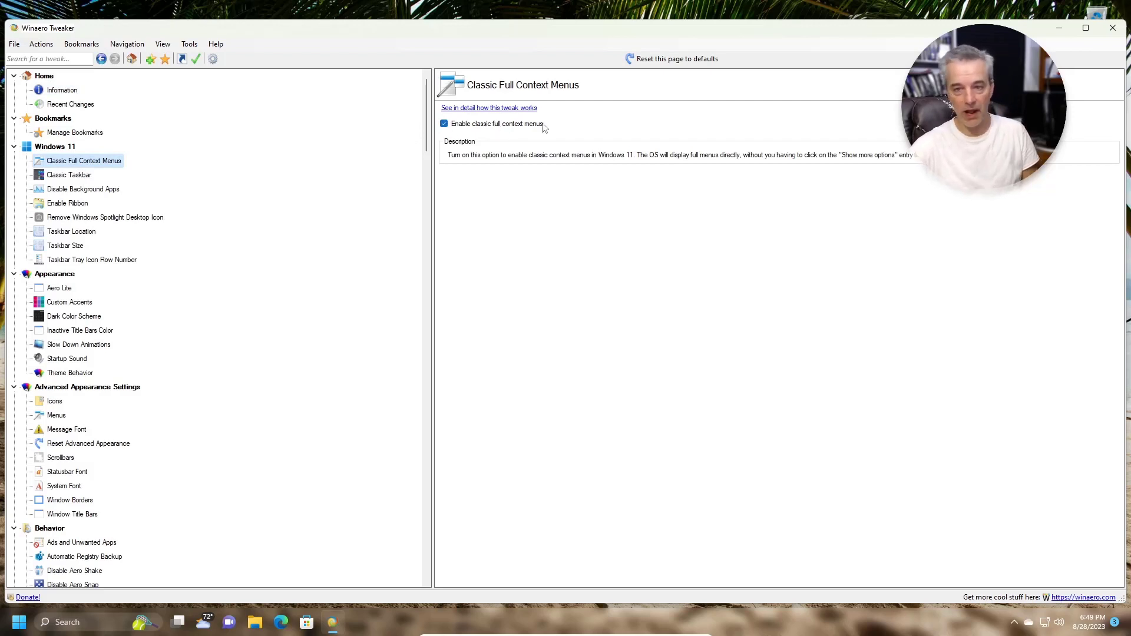
pyautogui.click(1058, 30)
pyautogui.rightClick(406, 66)
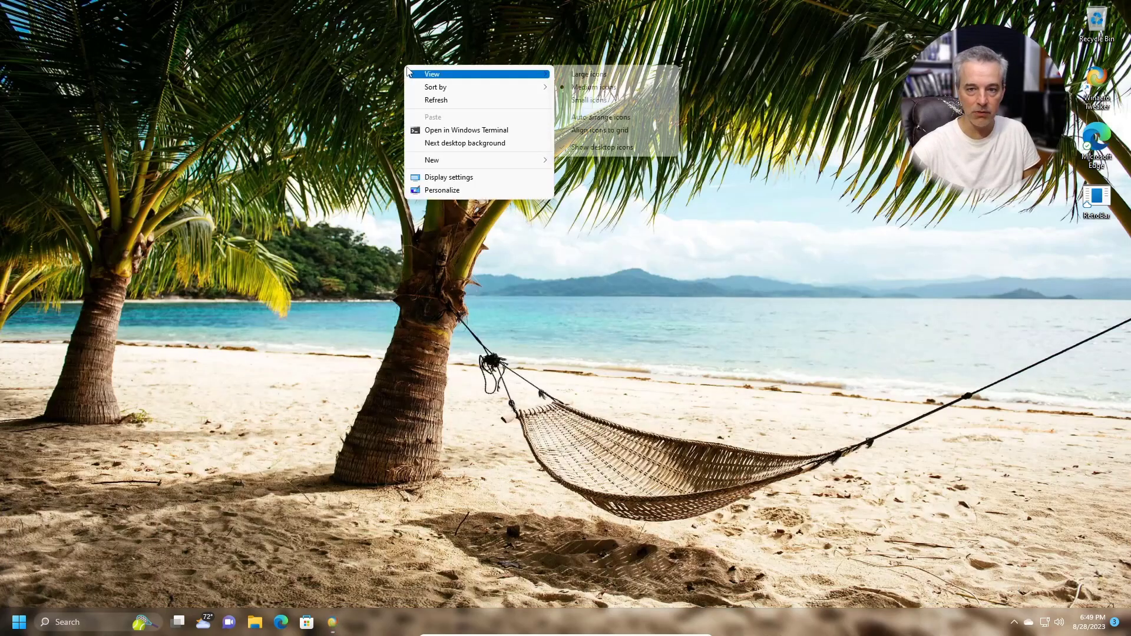
pyautogui.click(336, 87)
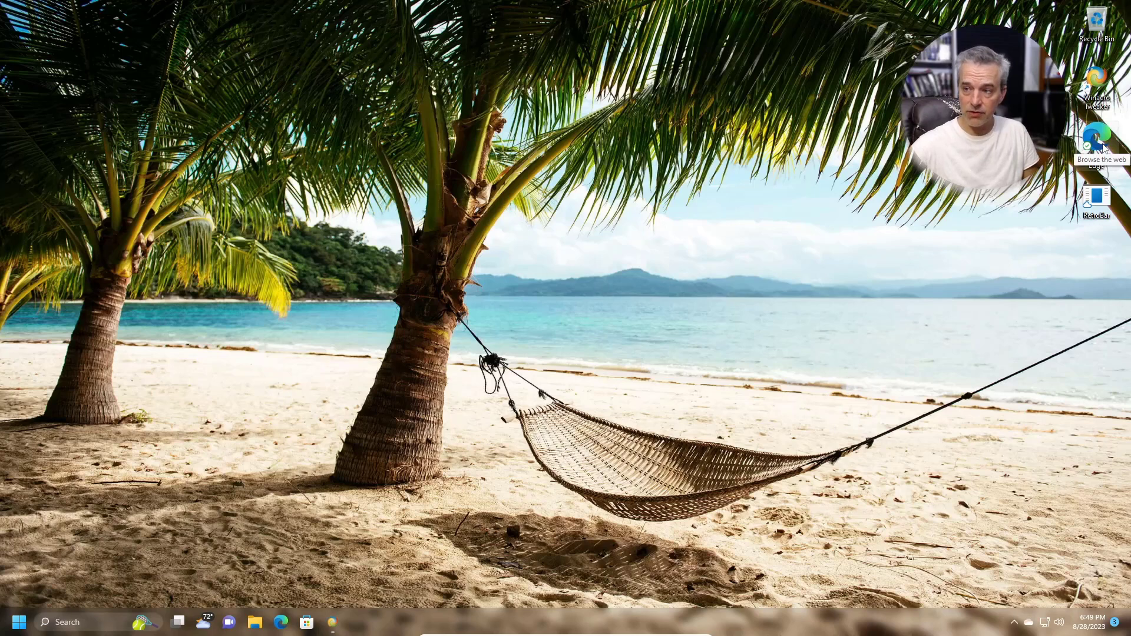
# Step: Test the Winaero Tweaker shortcut's context menu, then show the Classic Taskbar tweak
pyautogui.rightClick(1095, 90)
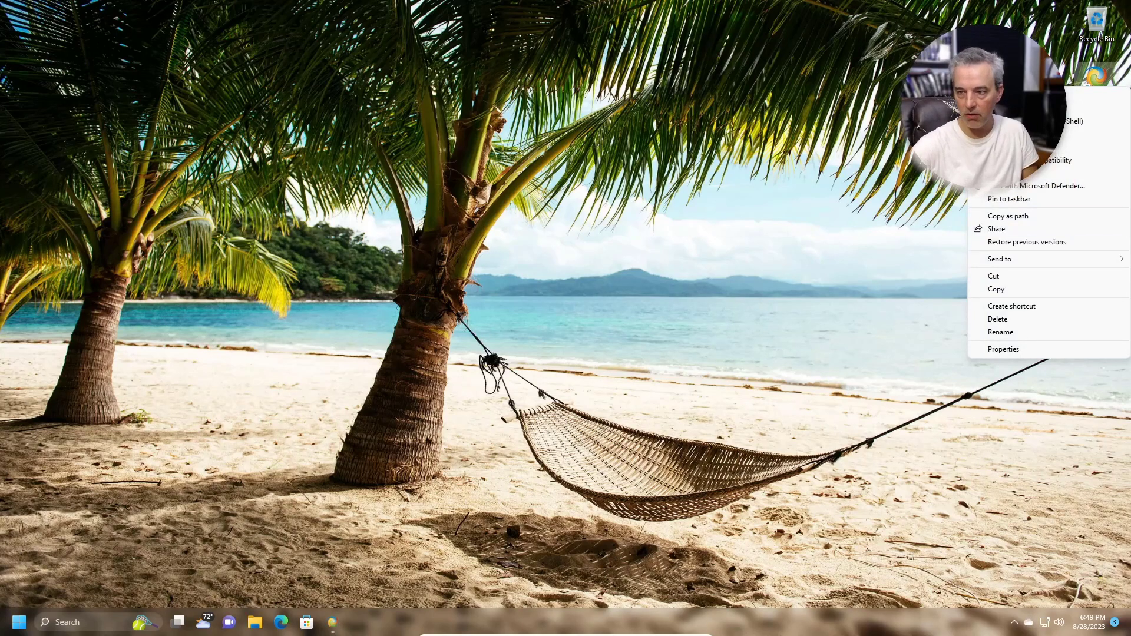
pyautogui.click(841, 96)
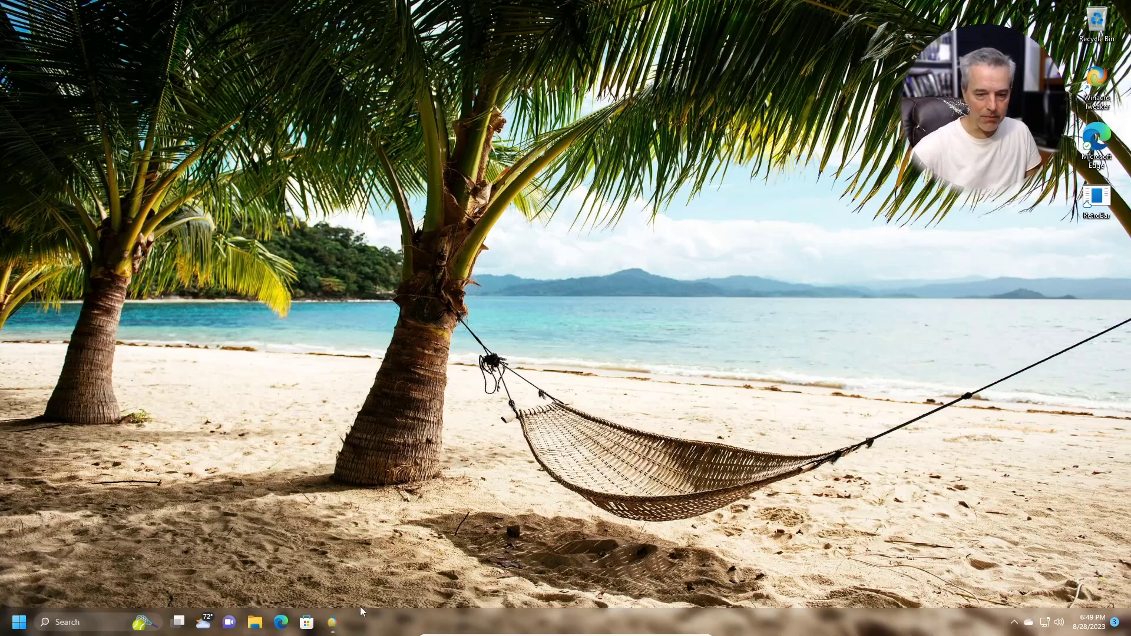
pyautogui.click(334, 622)
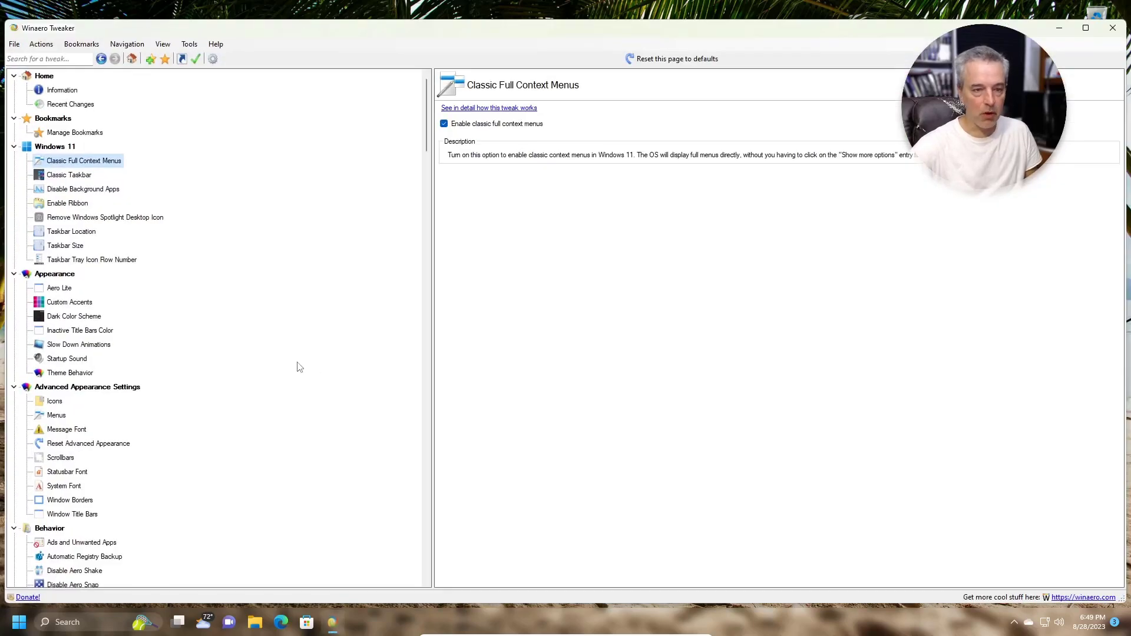
pyautogui.click(82, 176)
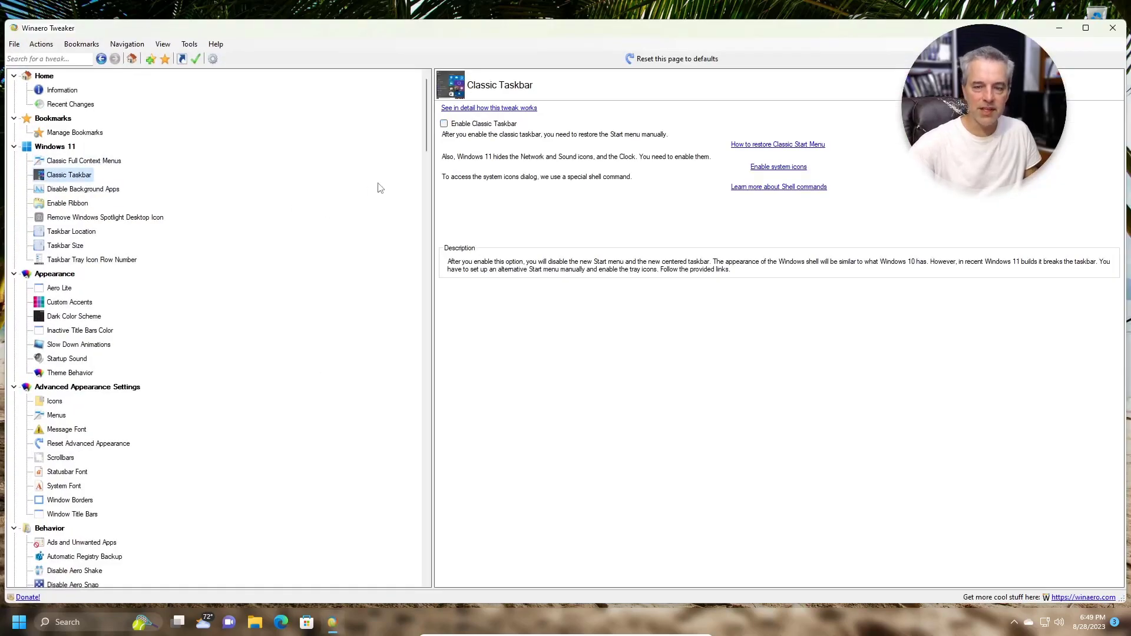